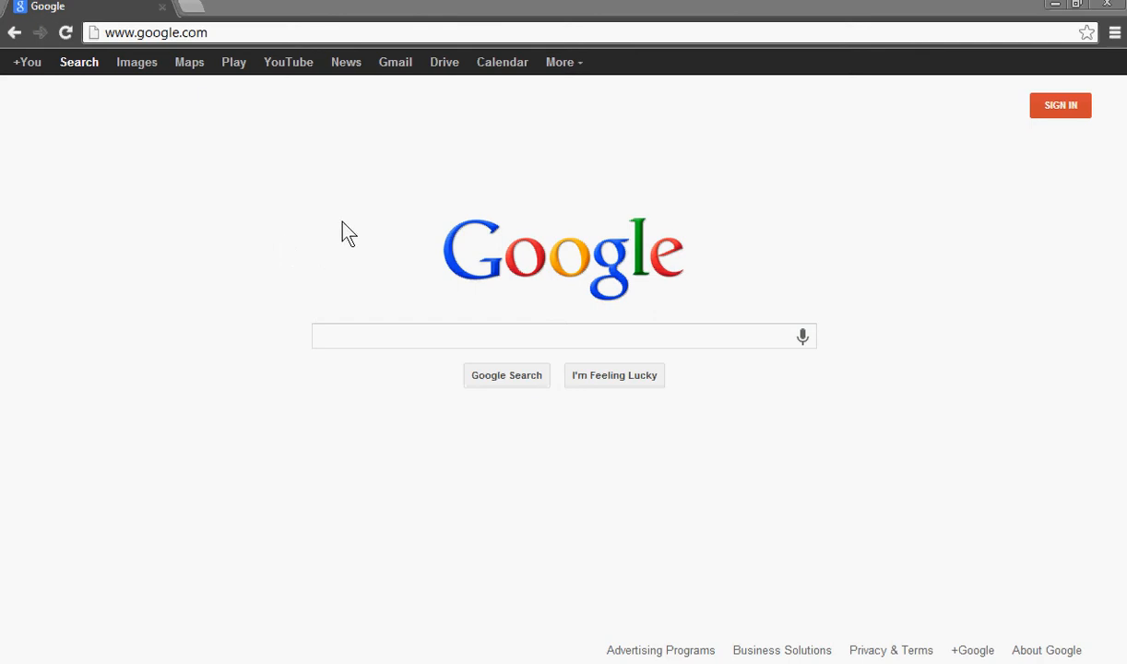
Step: Open the MyWorld Partner System website at partner.myworld2015.org
left_click(236, 33)
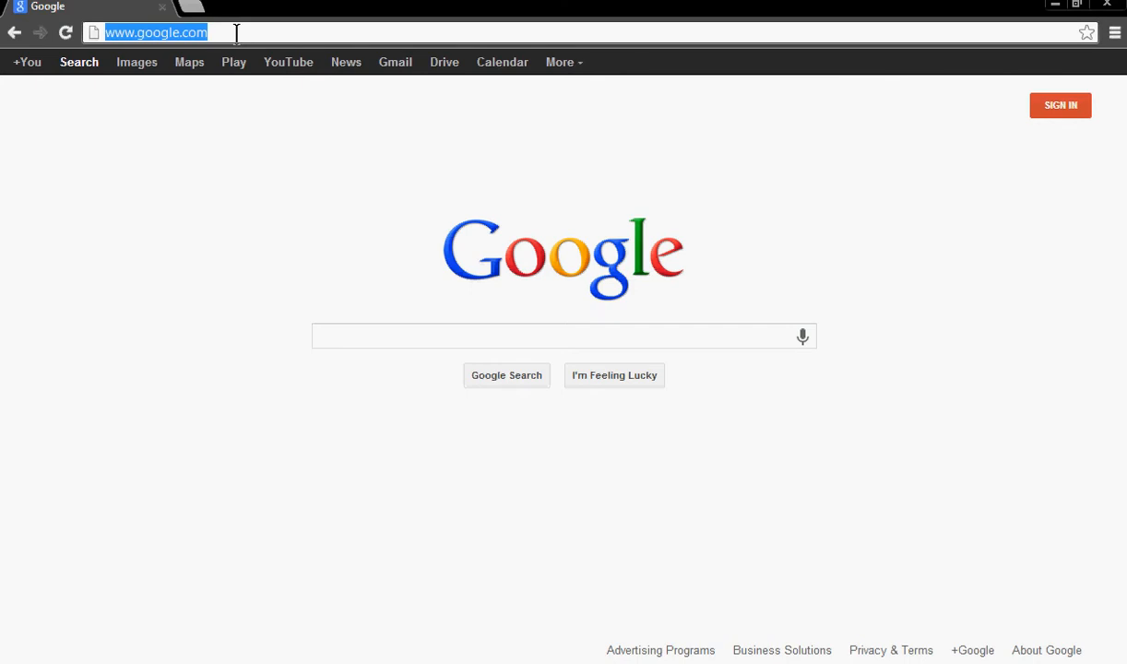
type("partner.")
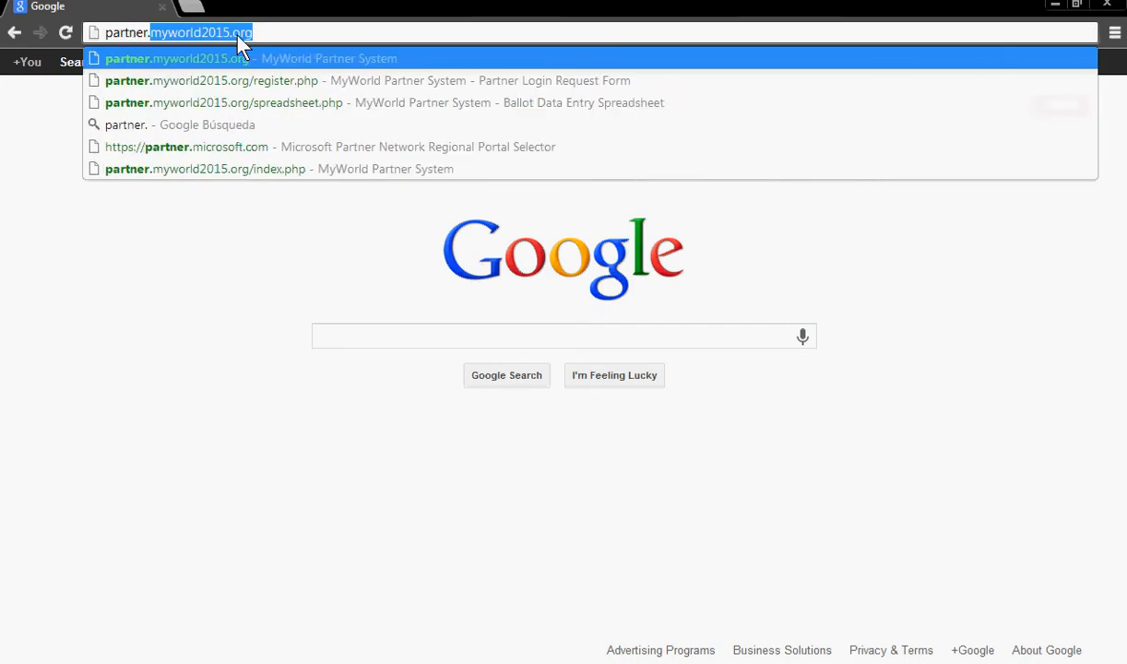
type("m")
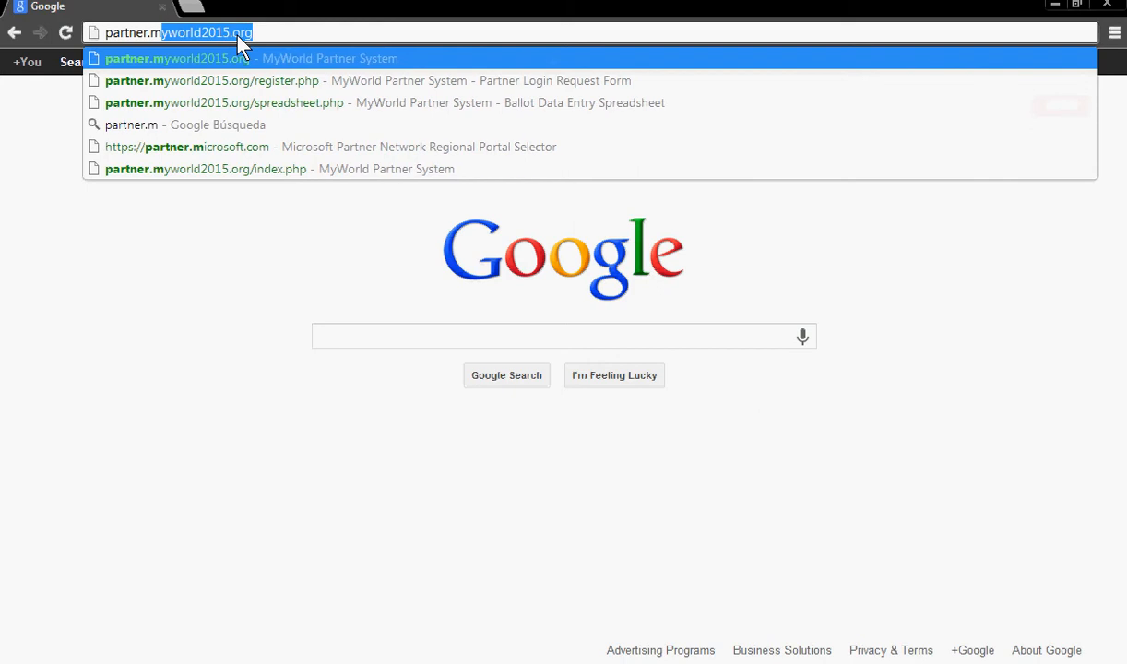
type("yworld")
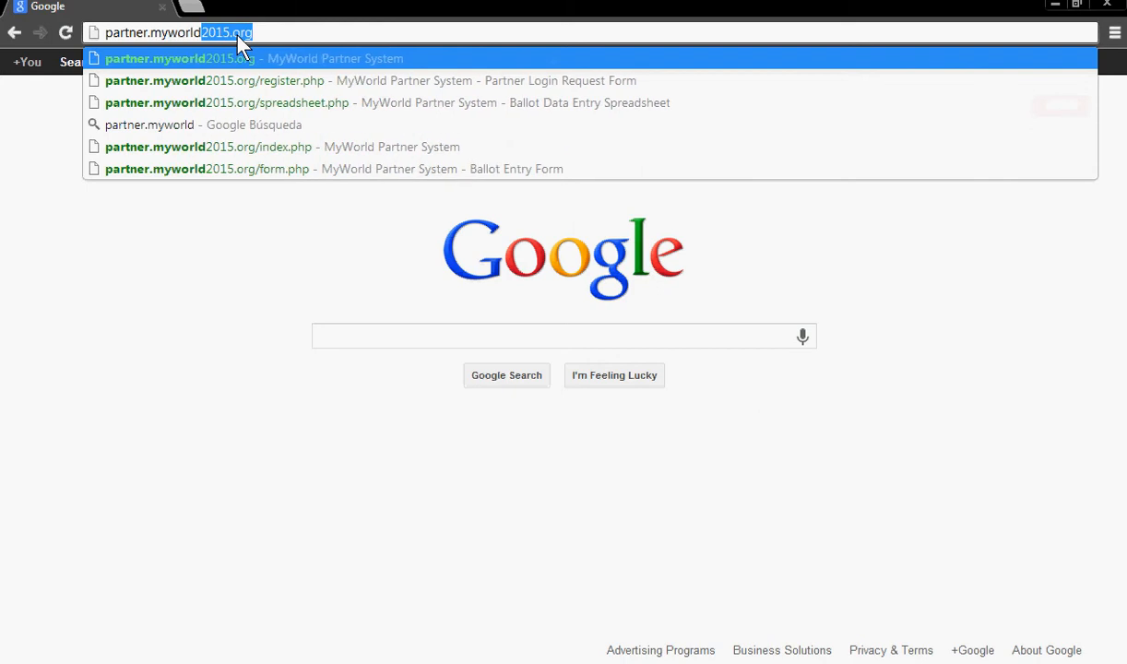
type("2015")
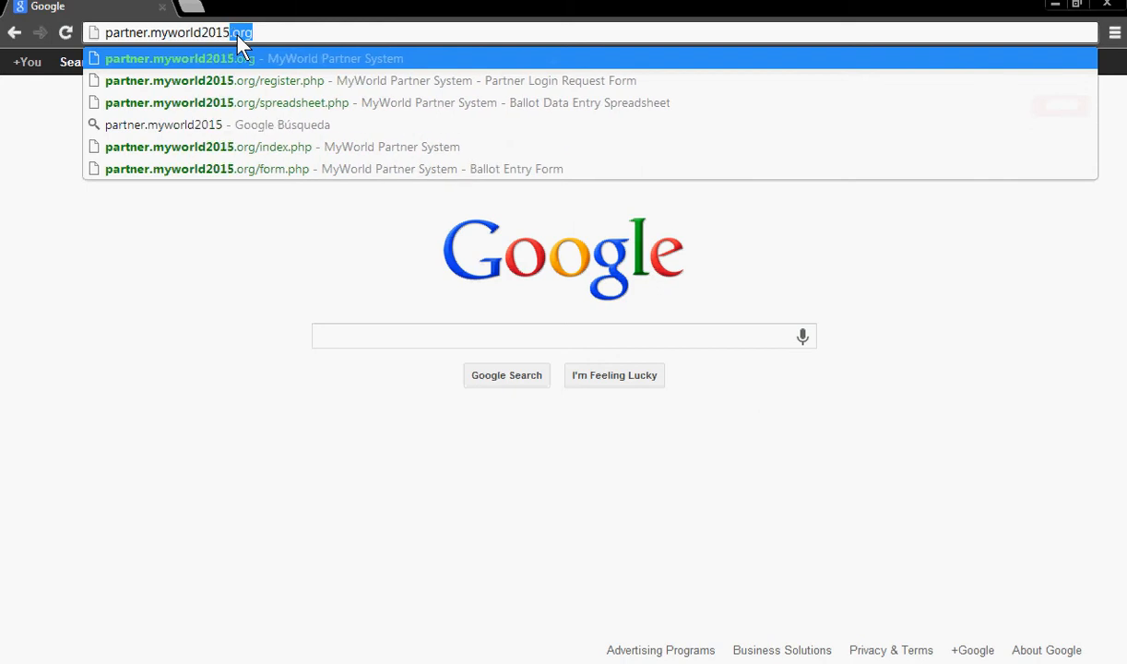
type(".org")
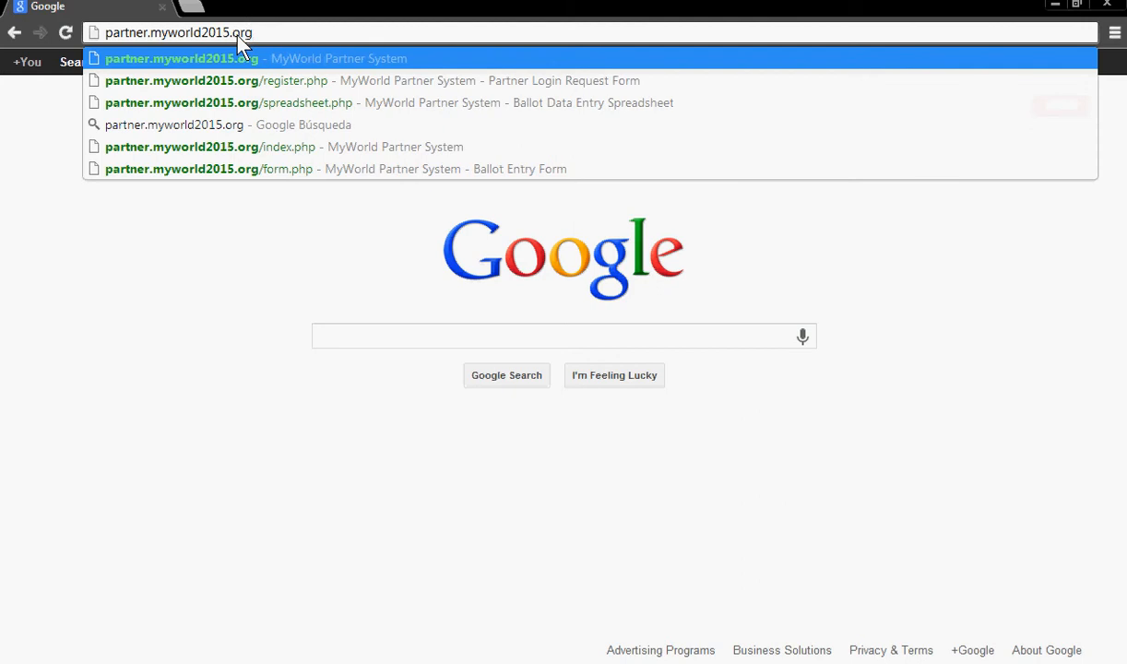
key("Return")
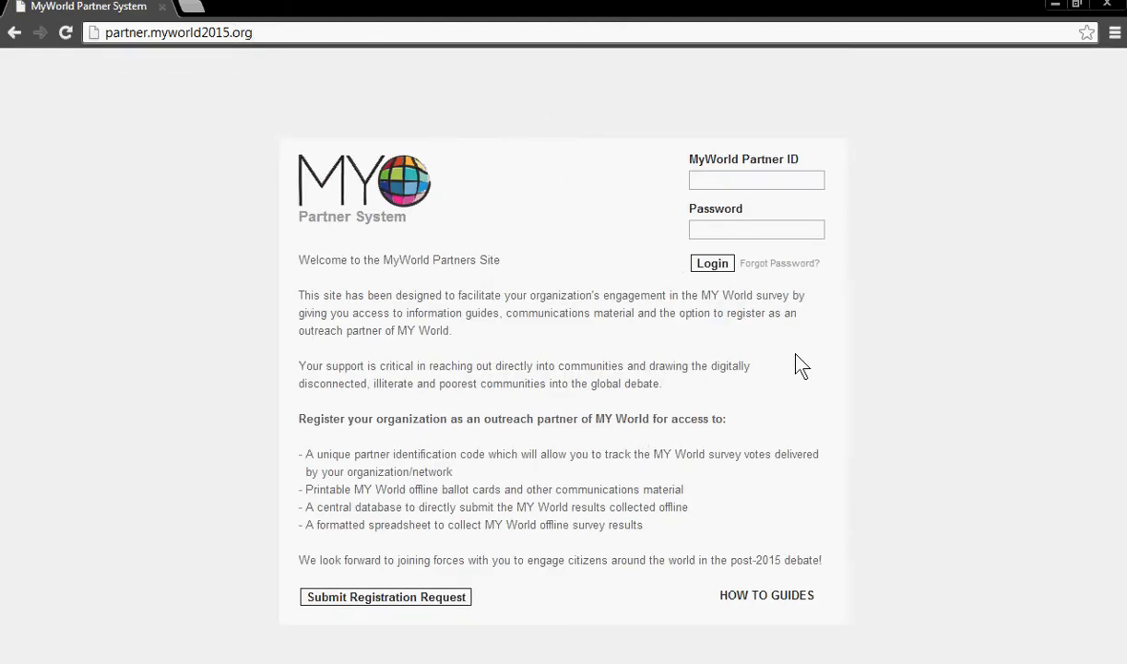
Step: Log in with the organization's partner ID and account password, and dismiss the translation and save-password prompts
left_click(749, 181)
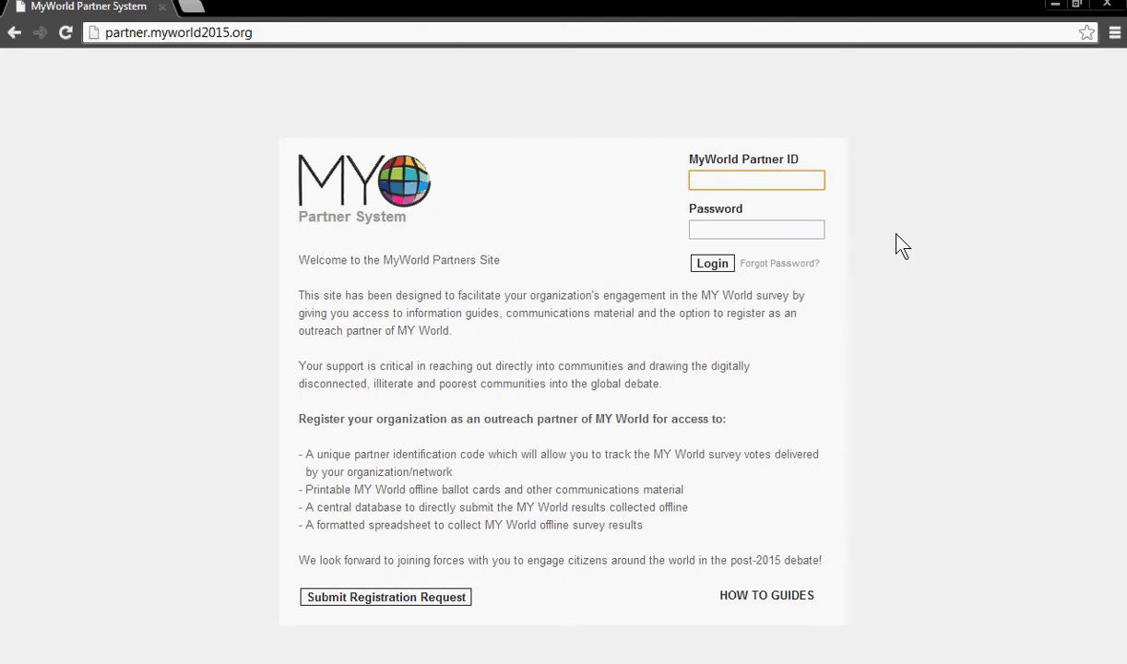
type("unv")
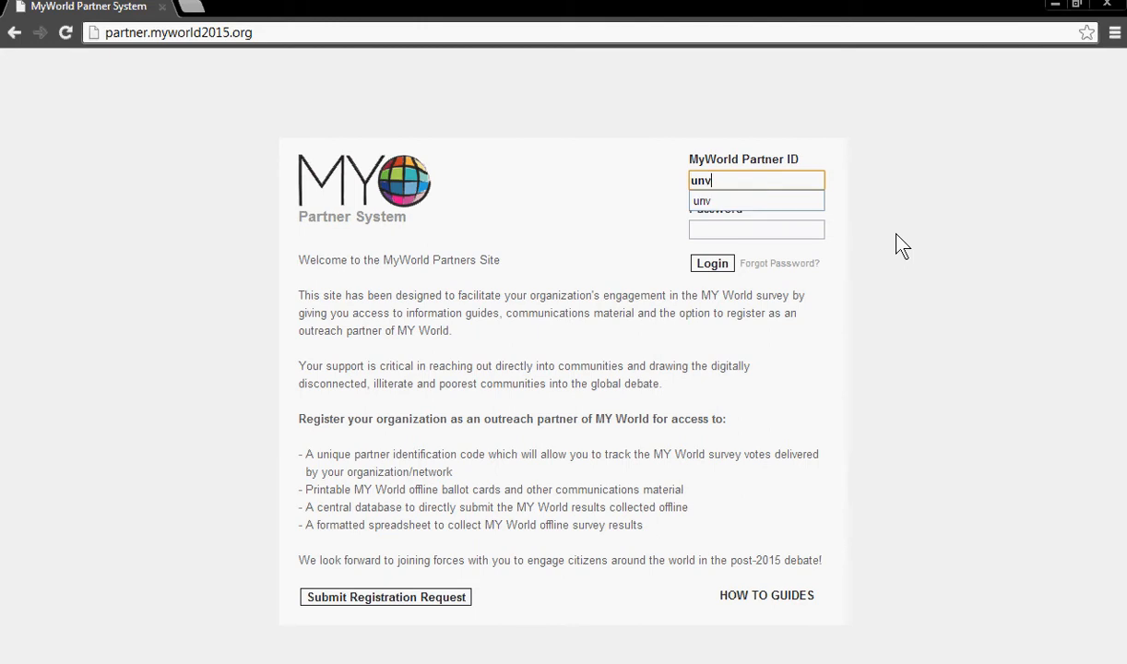
key("Tab")
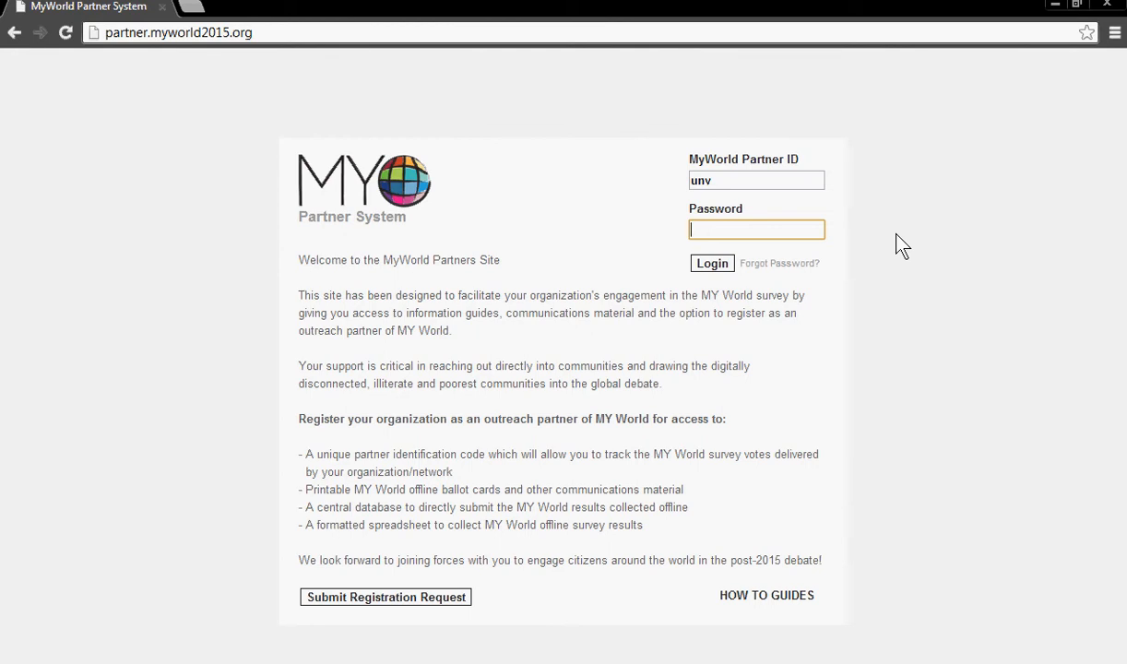
type("••••")
left_click(710, 264)
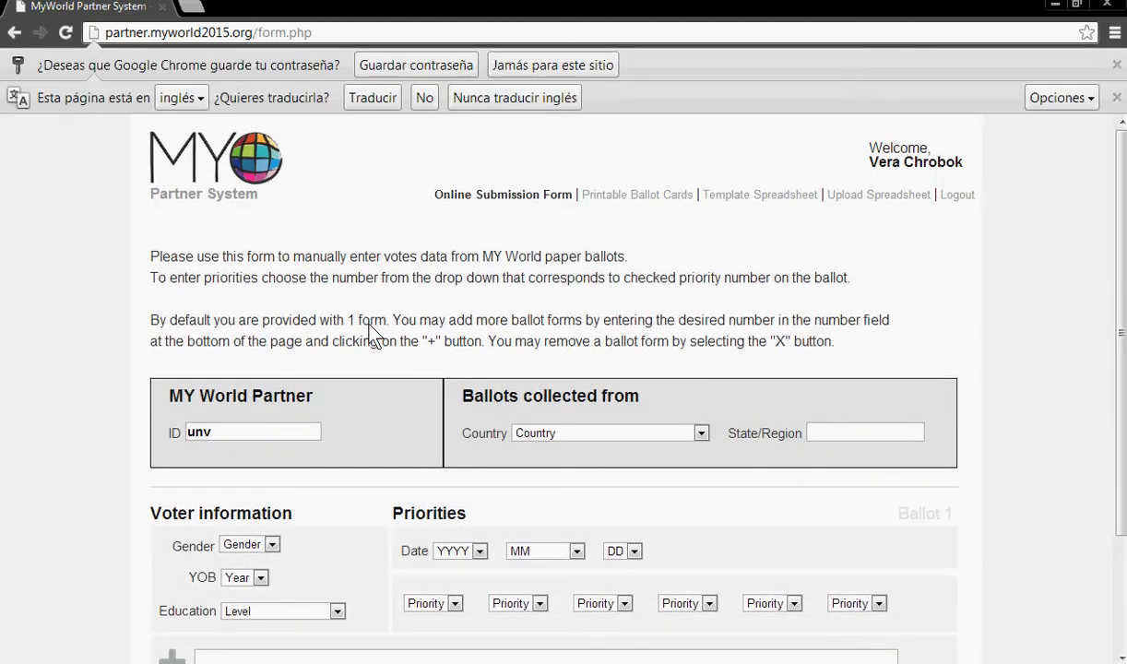
left_click(425, 97)
left_click(1116, 65)
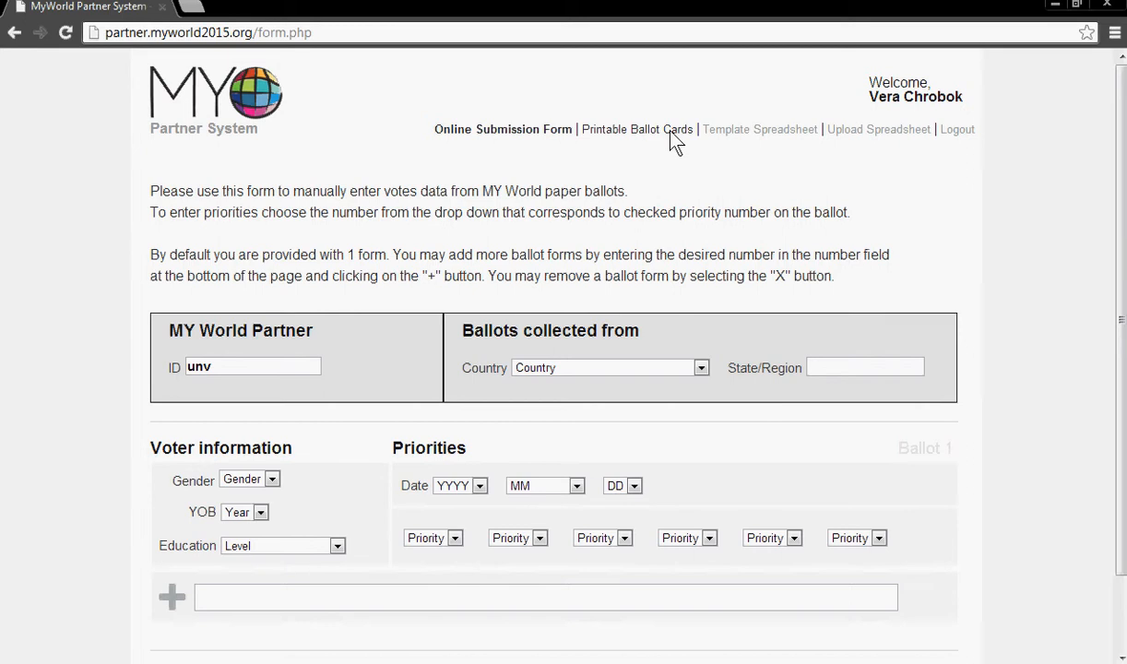
Step: Download the English MY World Ballot Results Template from the Template Spreadsheet page and open it in Excel
left_click(764, 131)
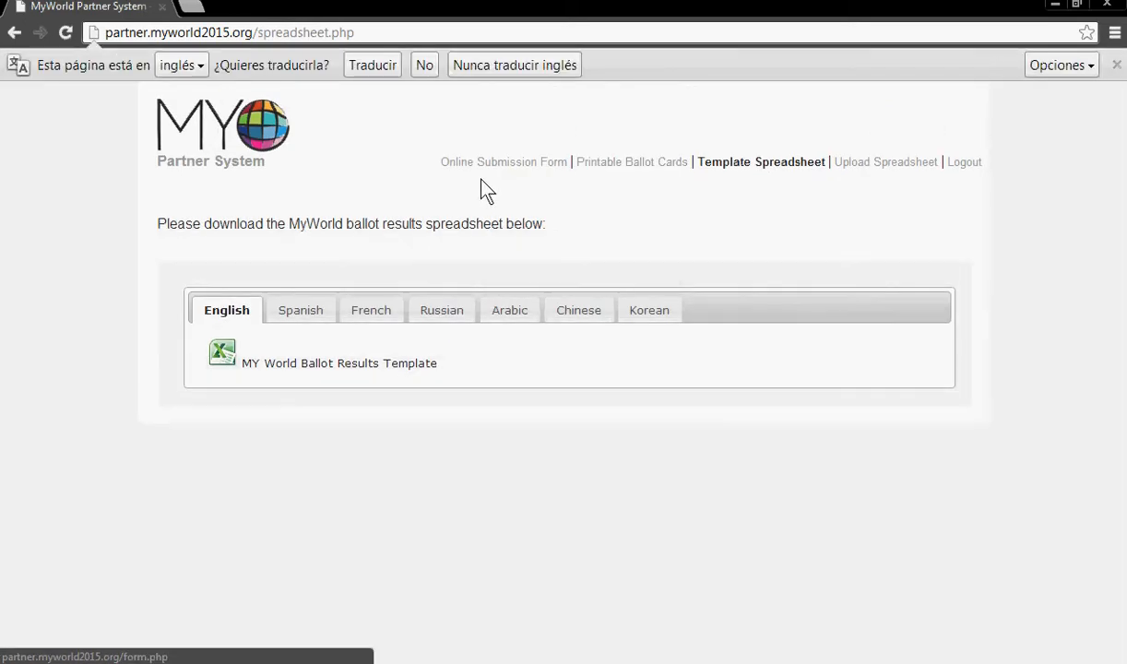
left_click(1115, 65)
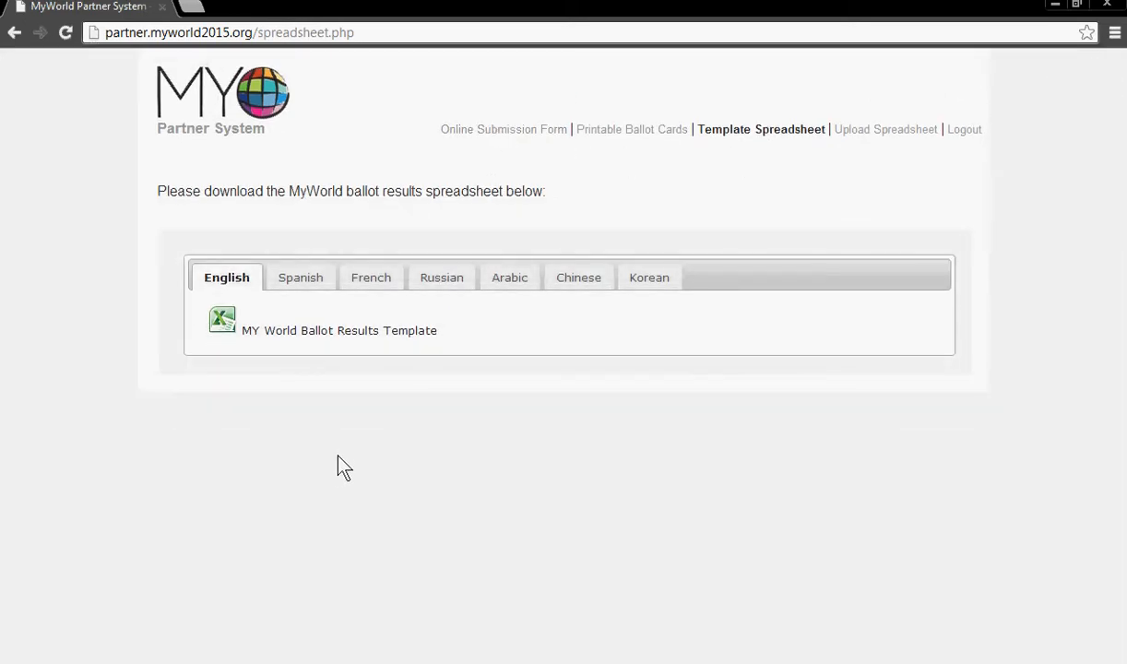
left_click(224, 324)
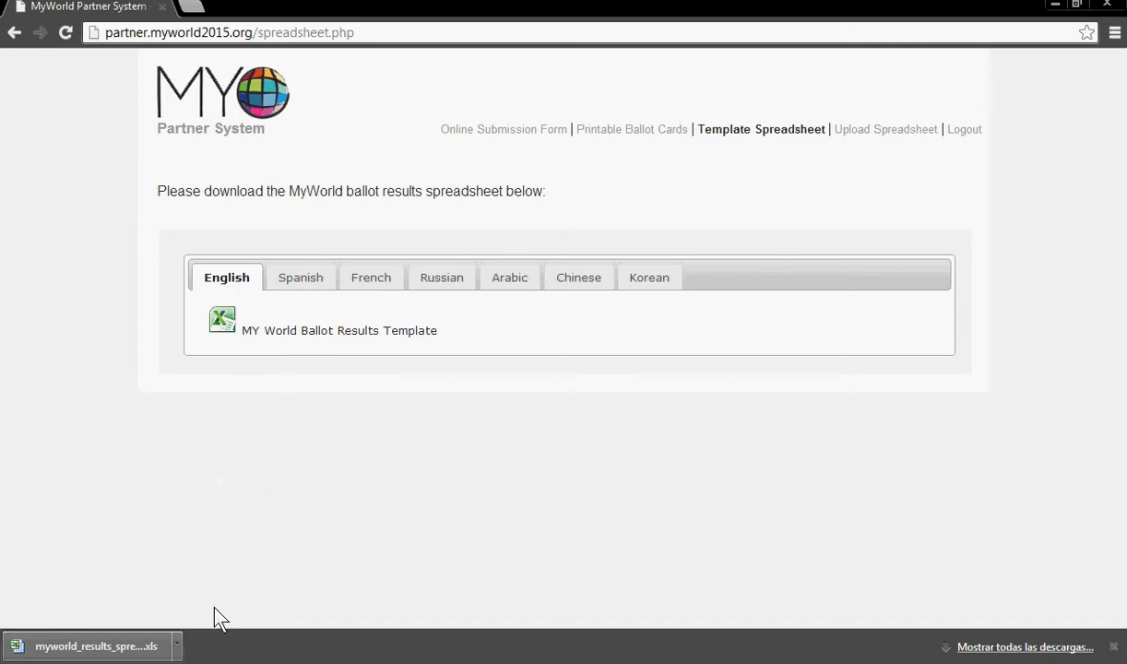
left_click(177, 645)
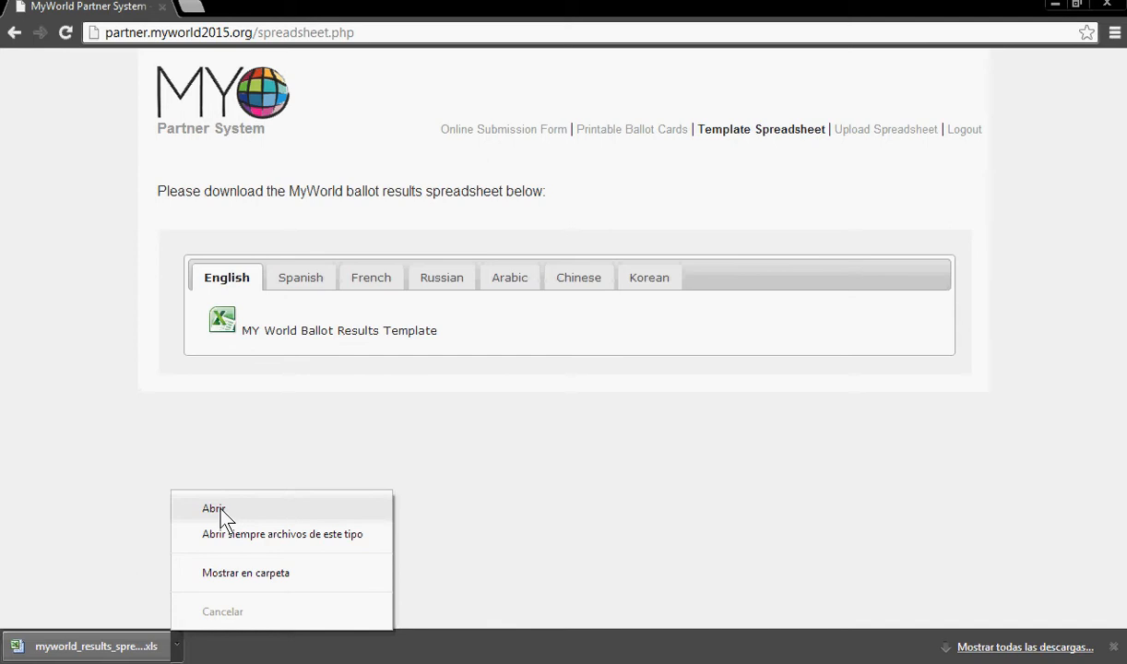
left_click(216, 510)
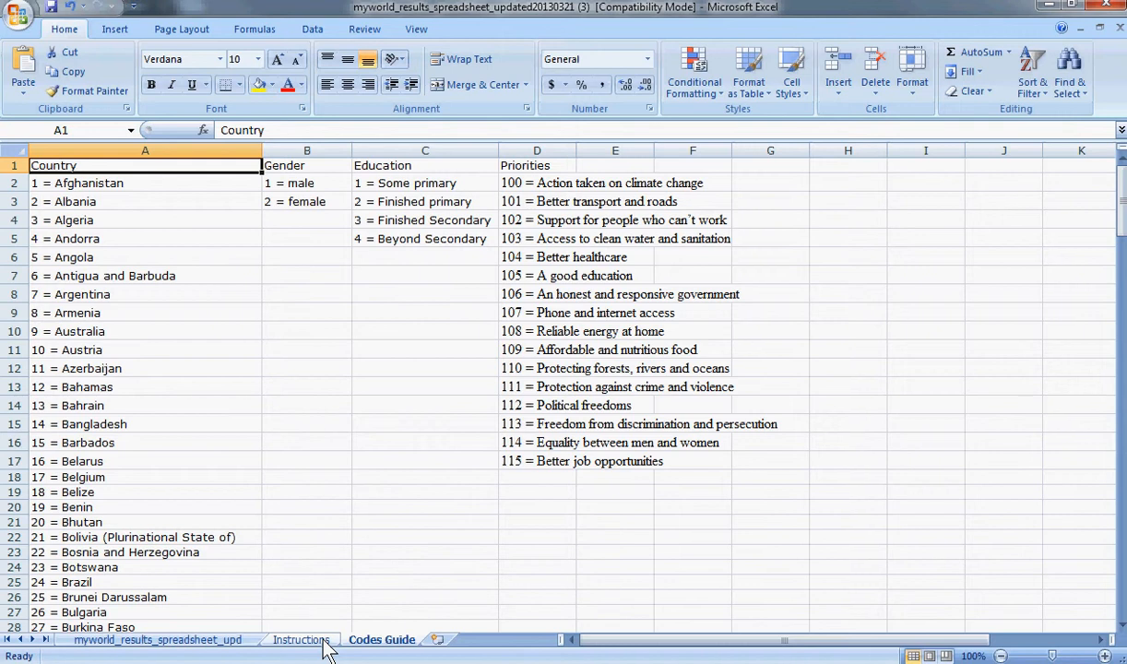
Step: Examine the results data sheet's column headings in row 1 and the empty ballot entry rows below them
left_click(277, 643)
left_click(232, 643)
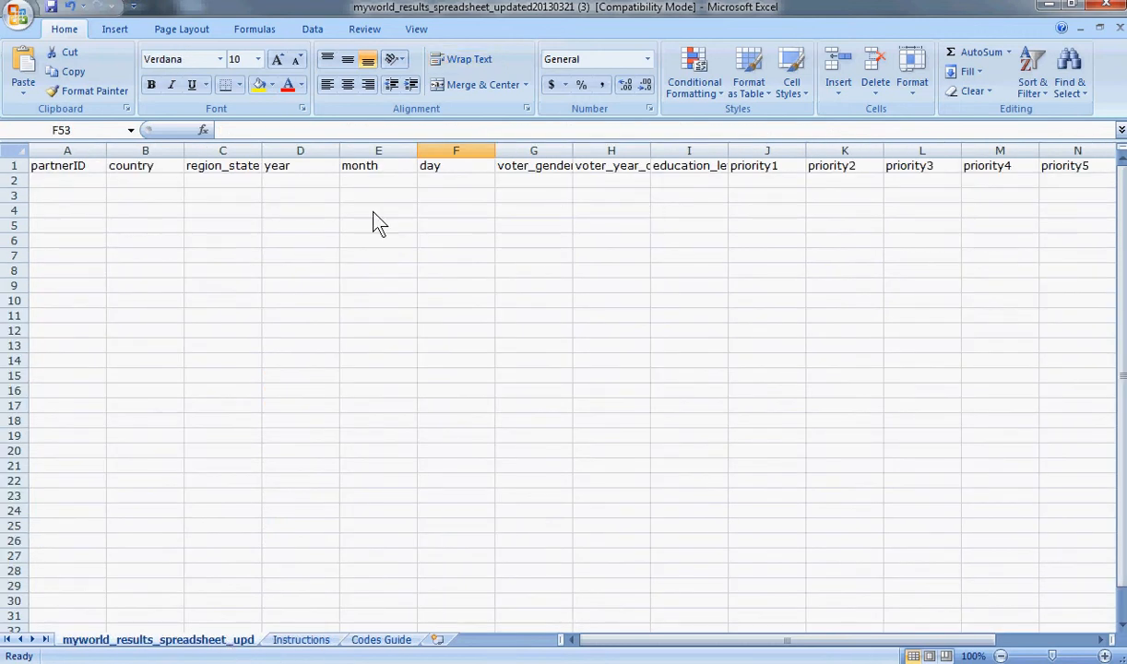
left_click_drag(57, 184, 1035, 398)
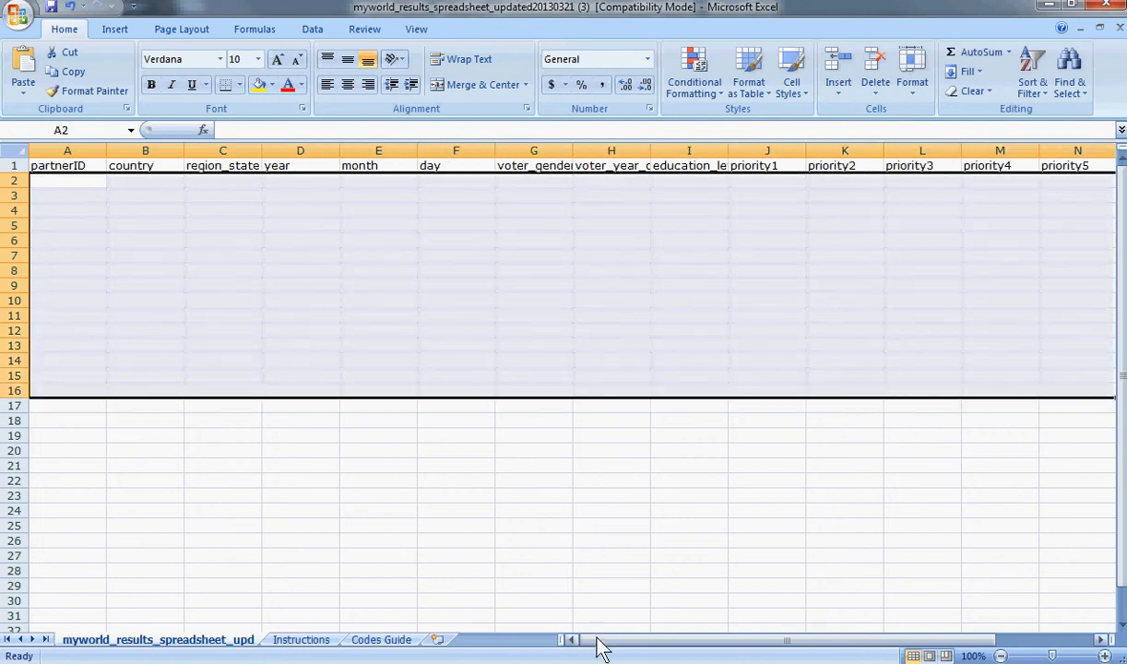
left_click(57, 166)
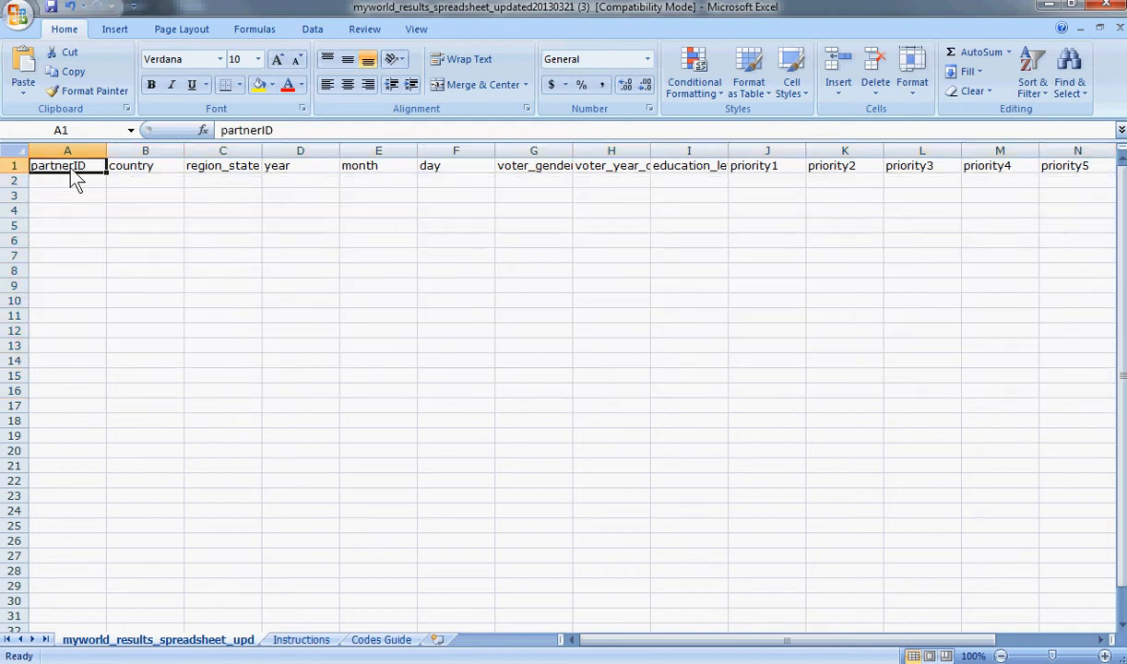
left_click_drag(60, 172, 1070, 176)
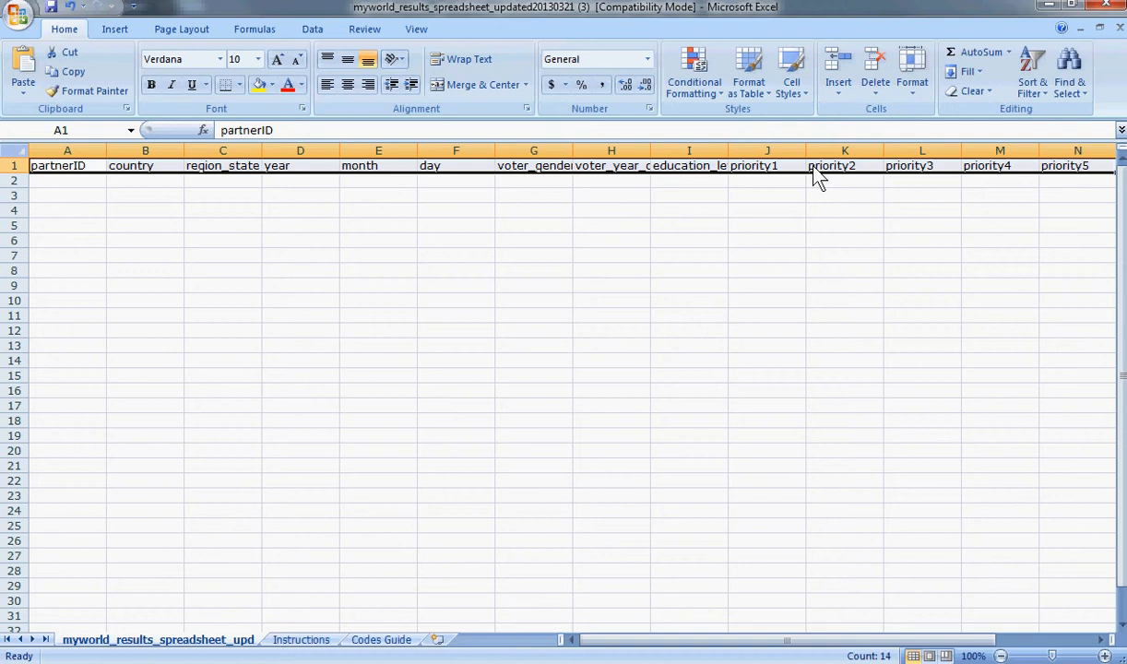
left_click(62, 183)
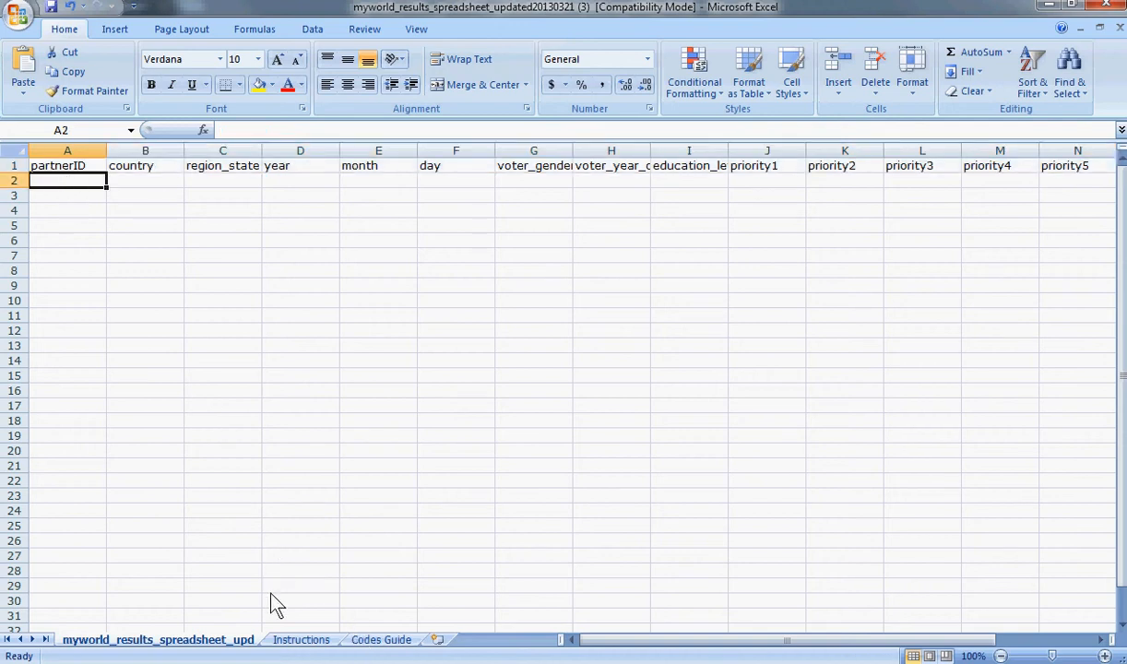
Step: Read the data entry guidelines in rows 2 to 6 of the Instructions sheet
left_click(304, 640)
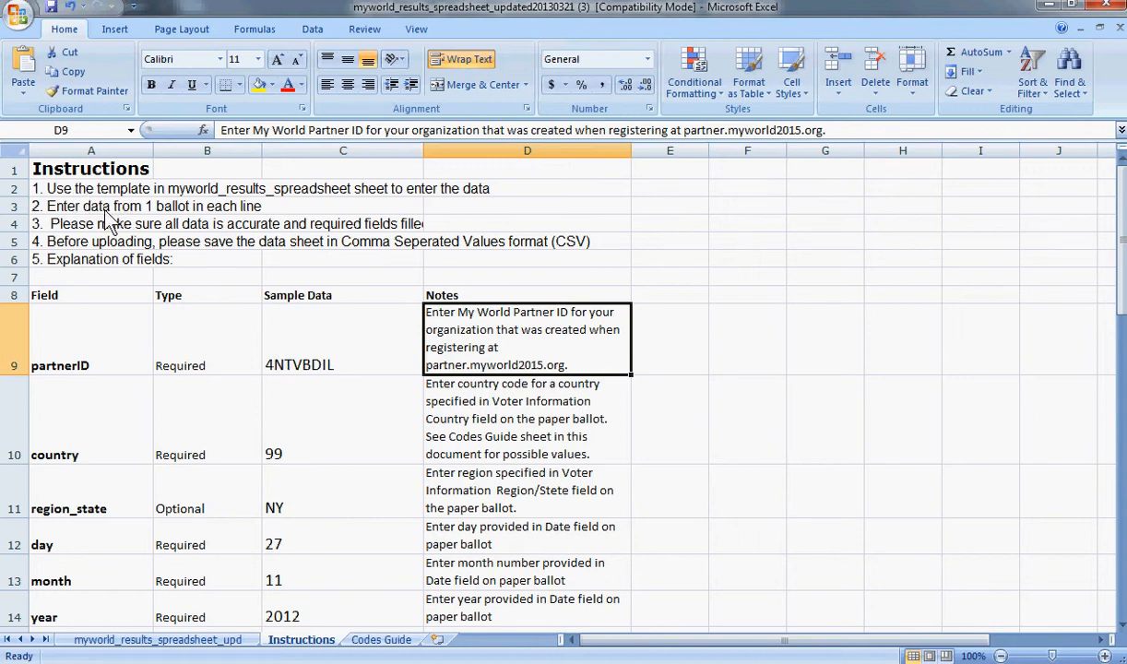
left_click_drag(81, 190, 171, 259)
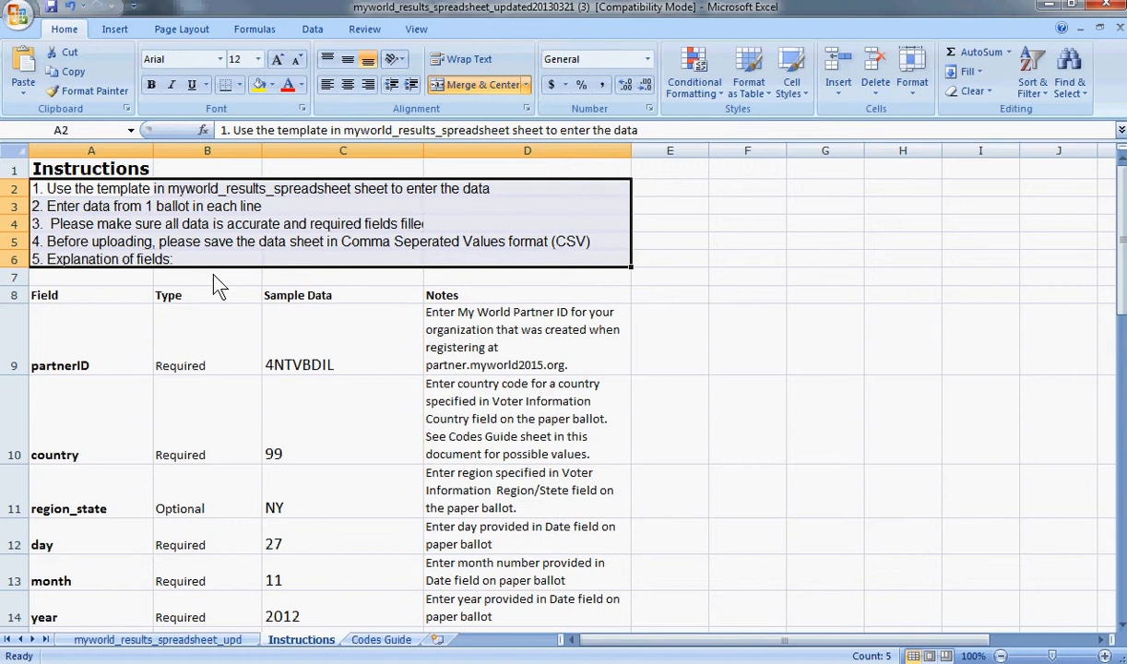
left_click(155, 207)
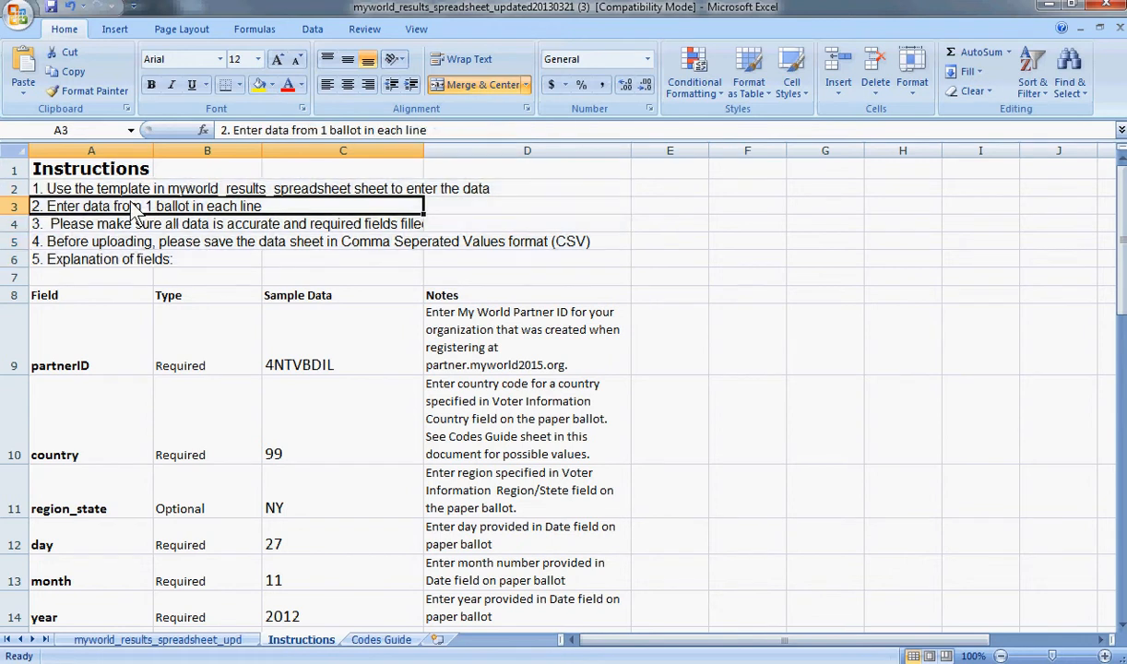
left_click(152, 192)
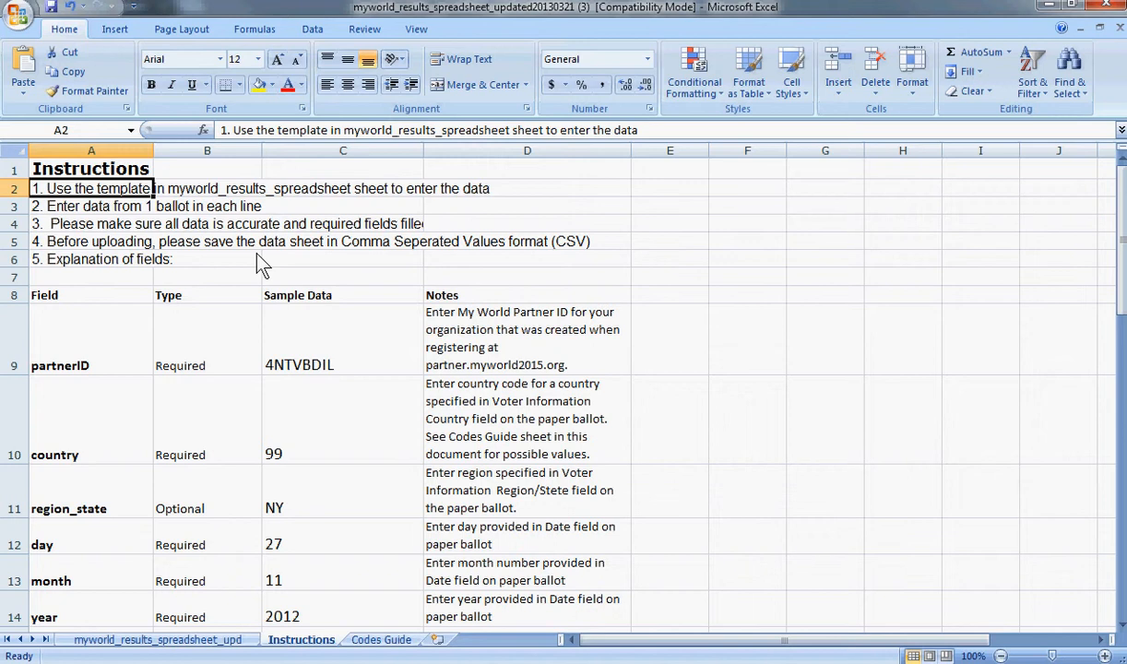
left_click(104, 212)
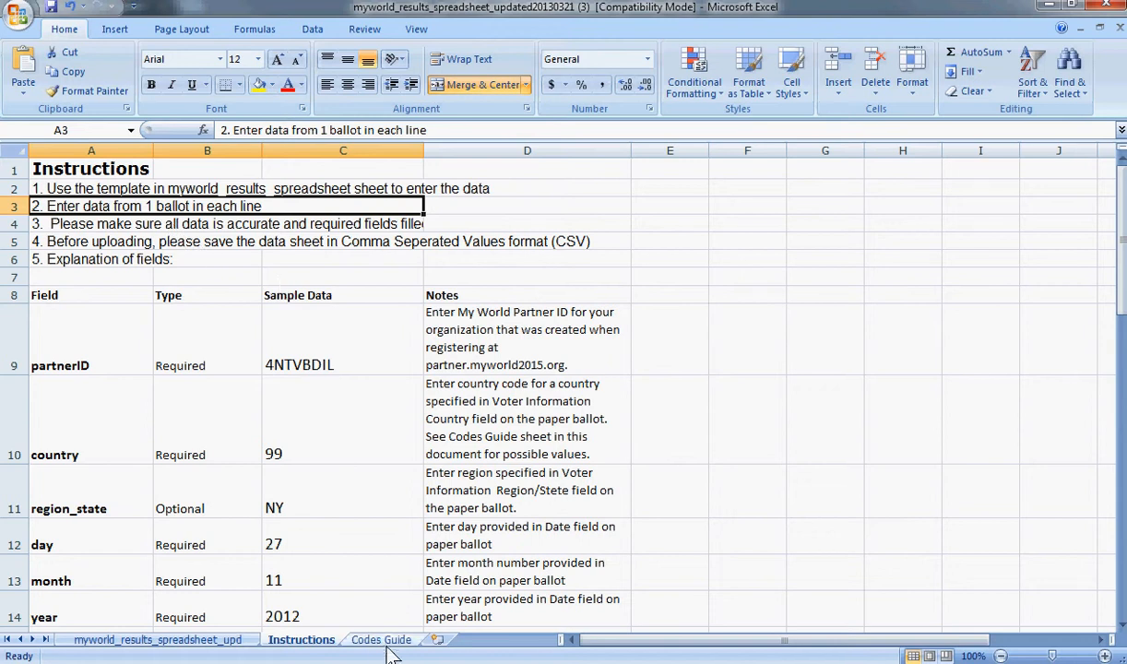
Step: Enter the organization's partner ID in cell A2 of the results data sheet
left_click(203, 640)
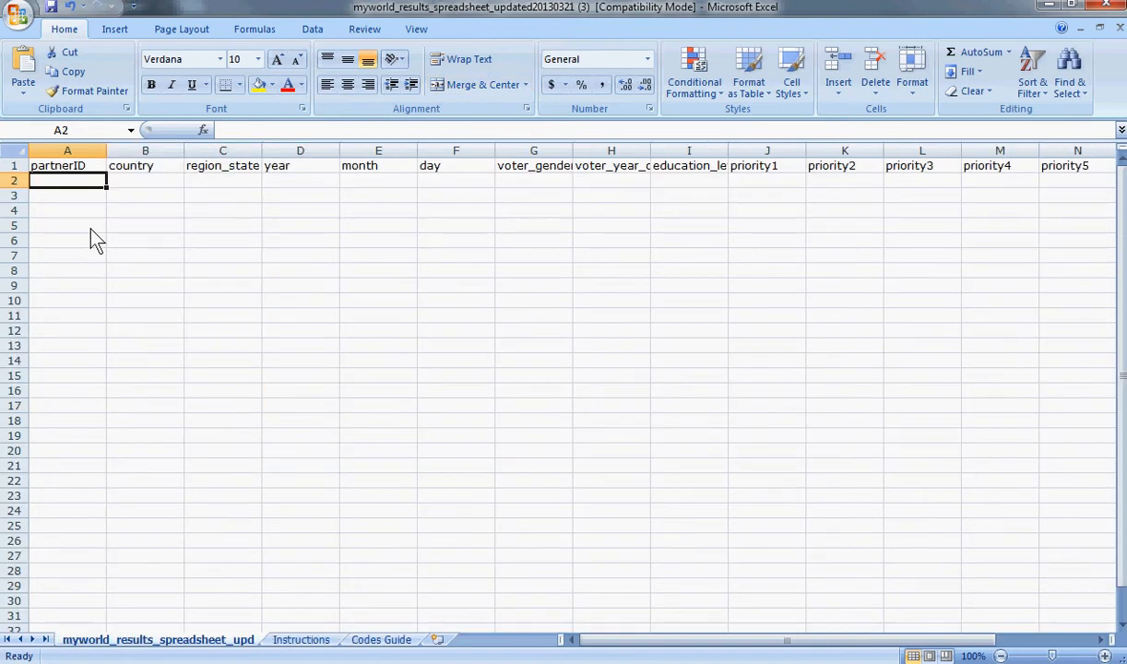
double_click(67, 178)
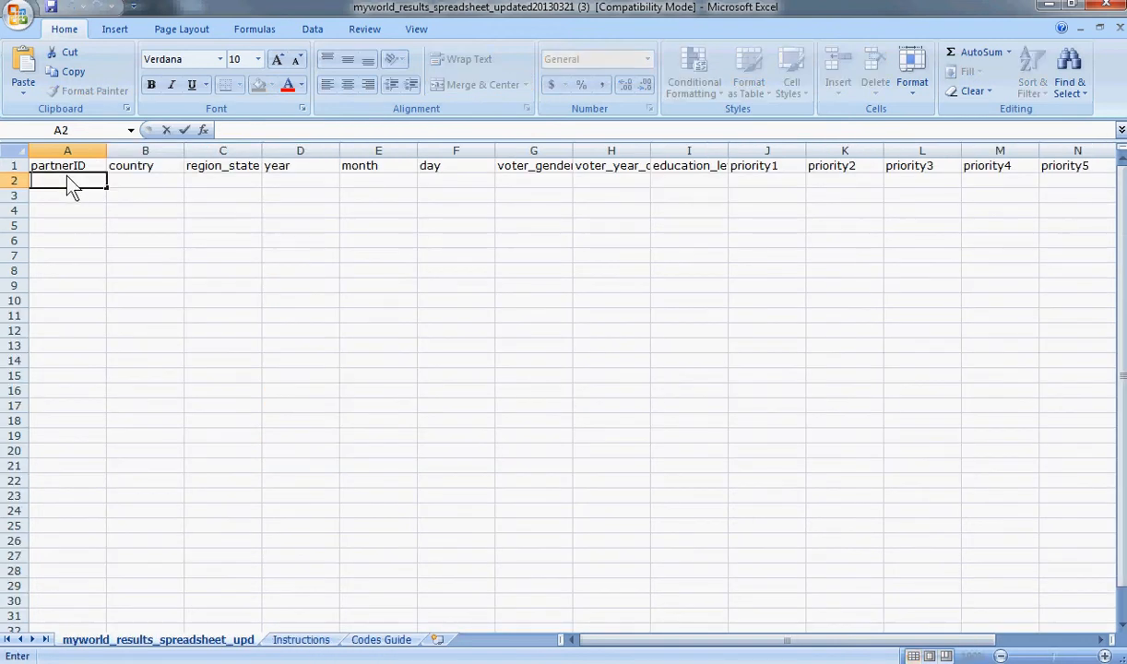
type("unv")
left_click(144, 183)
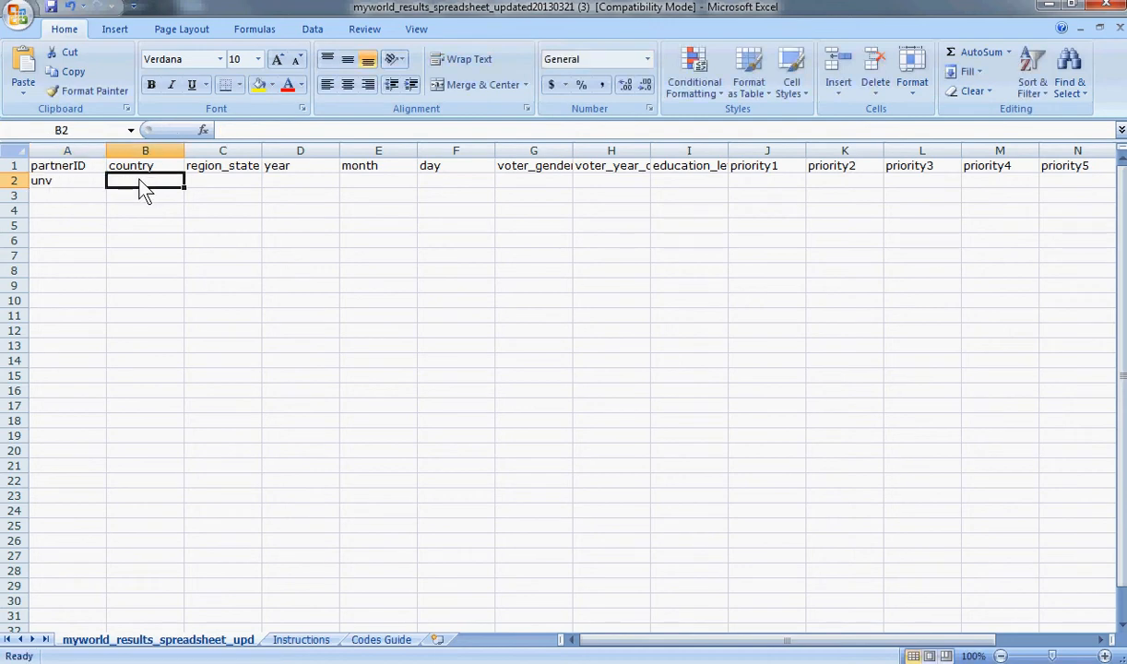
Step: Look up the country code for United States of America in the Country list of the Codes Guide sheet
double_click(139, 182)
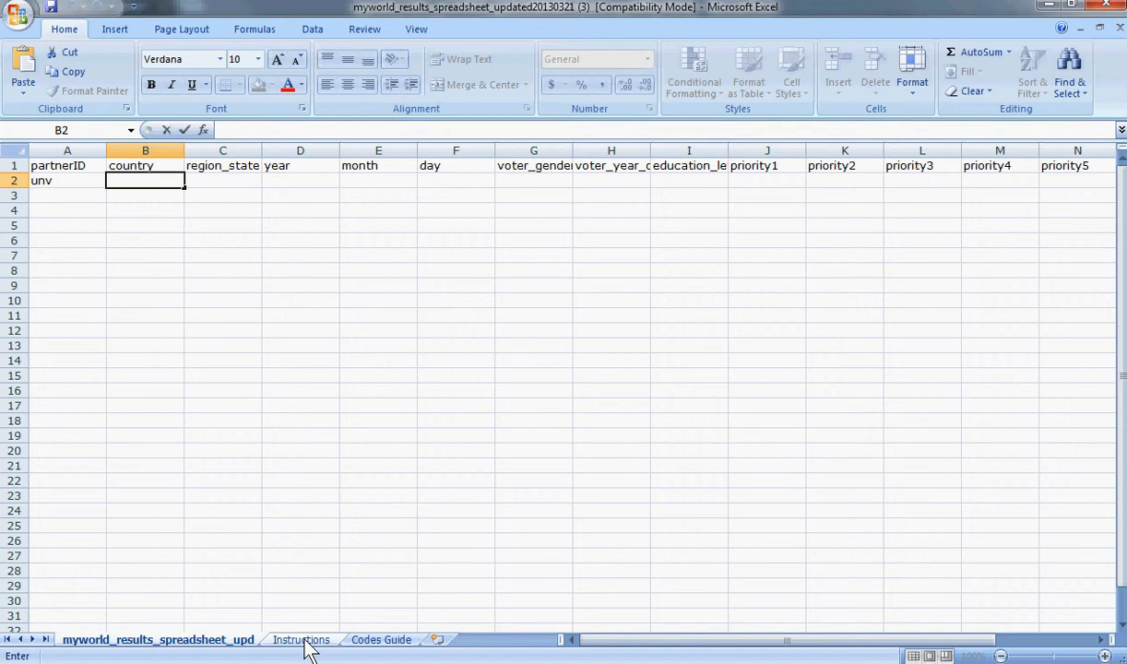
left_click(369, 643)
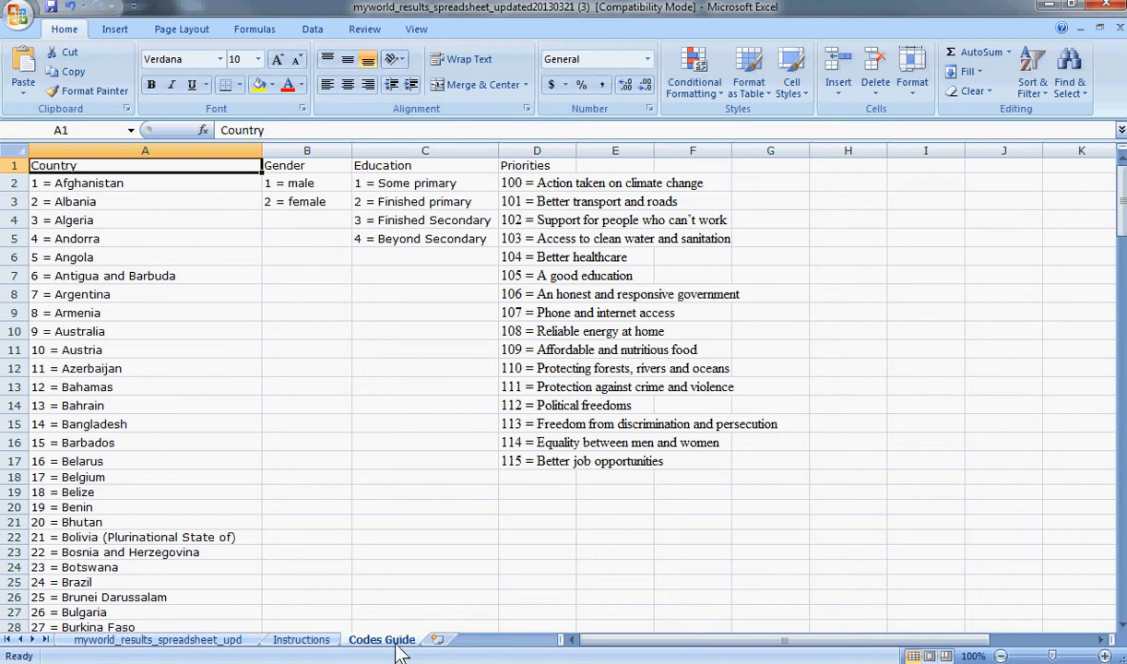
left_click(196, 352)
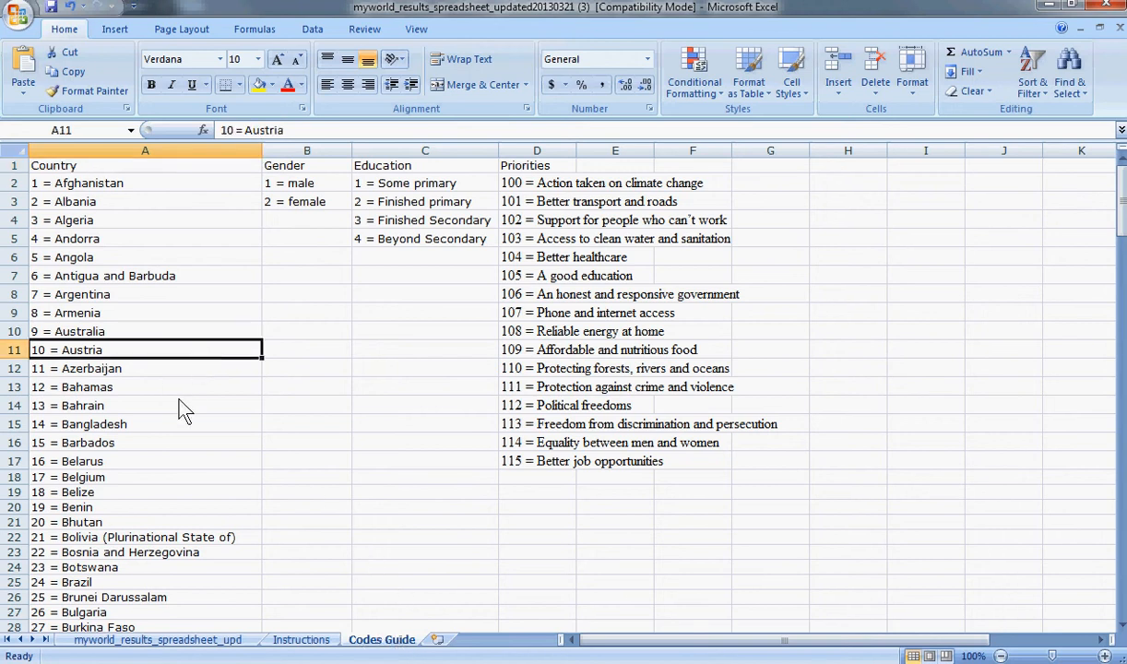
scroll(184, 411, "down", 2)
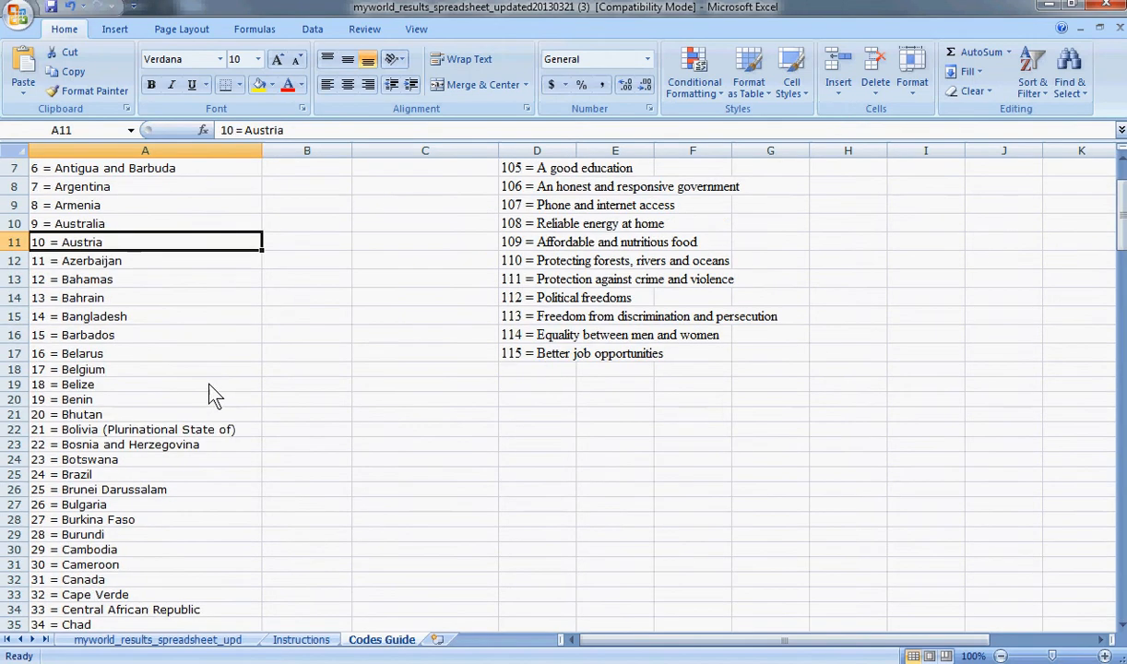
scroll(208, 386, "down", 1)
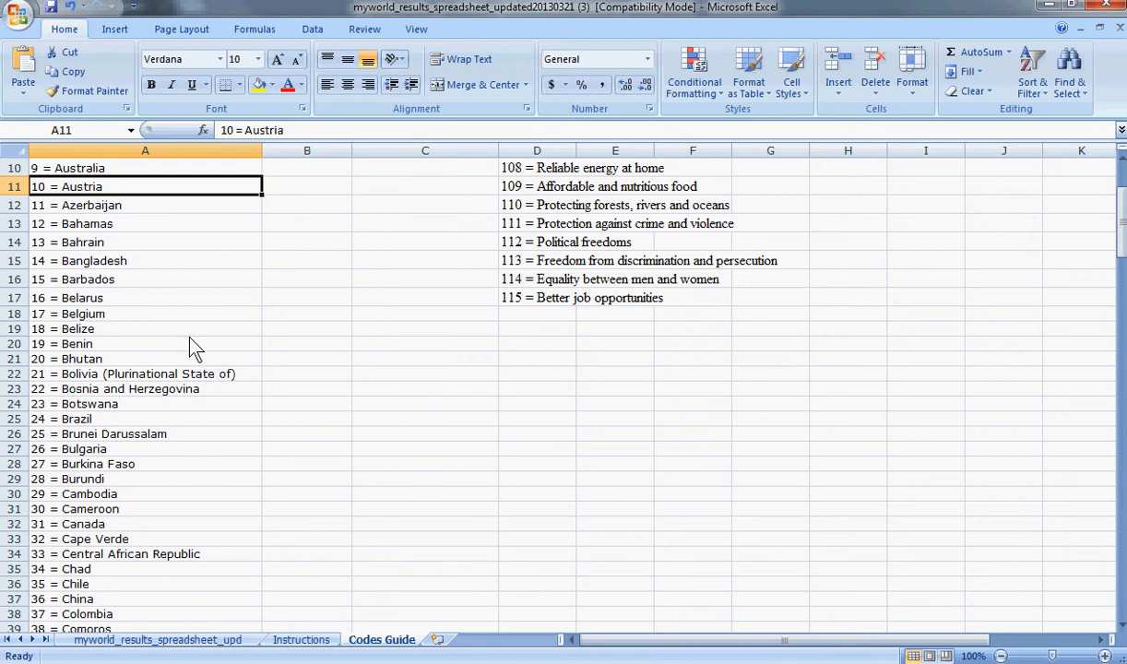
scroll(188, 350, "down", 9)
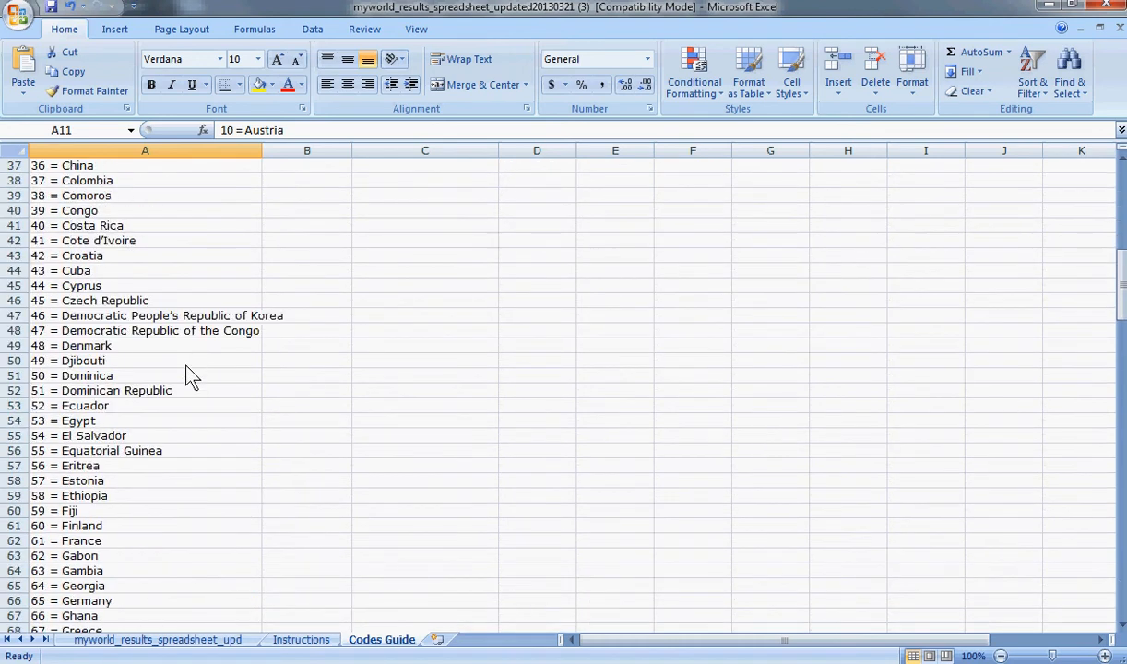
scroll(189, 378, "down", 13)
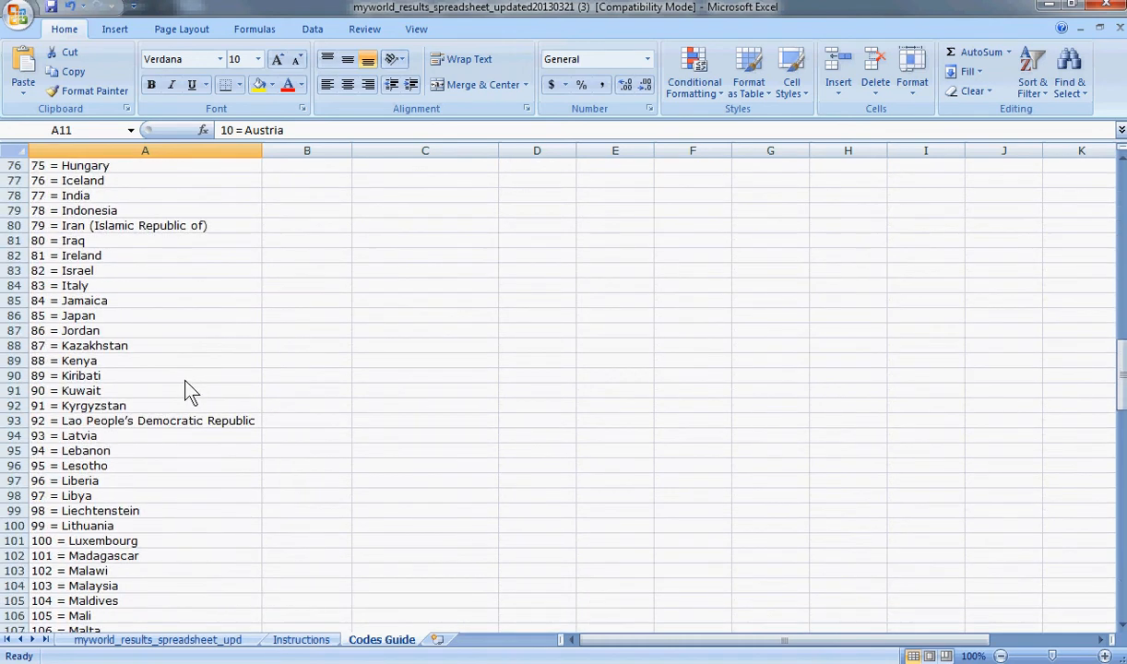
scroll(189, 392, "down", 20)
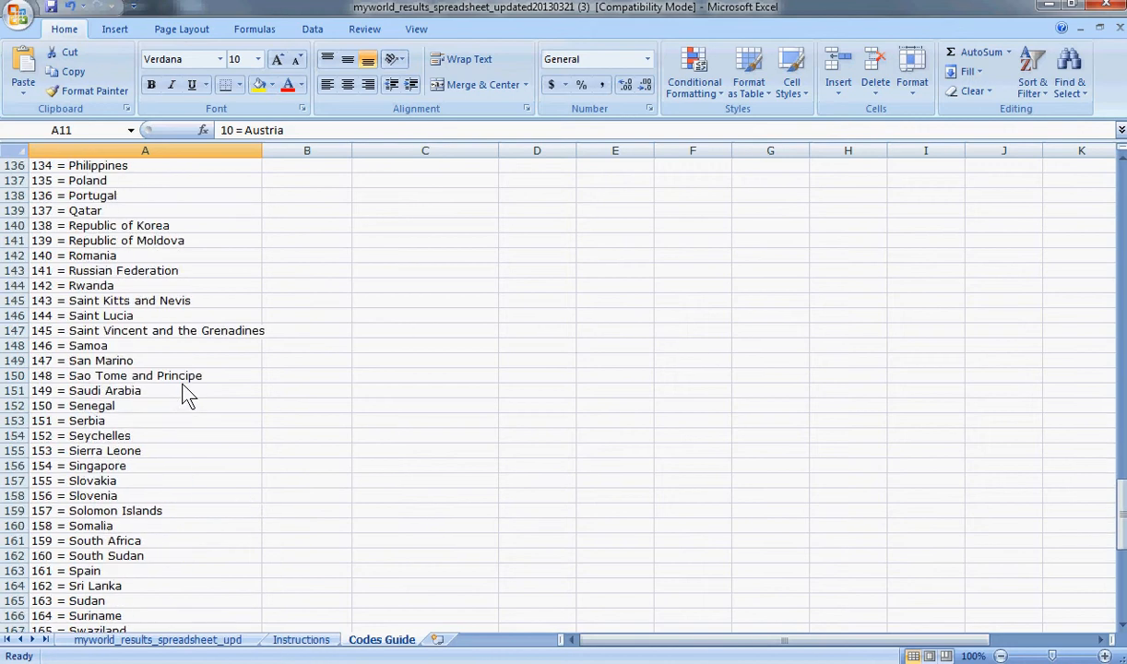
scroll(187, 392, "down", 9)
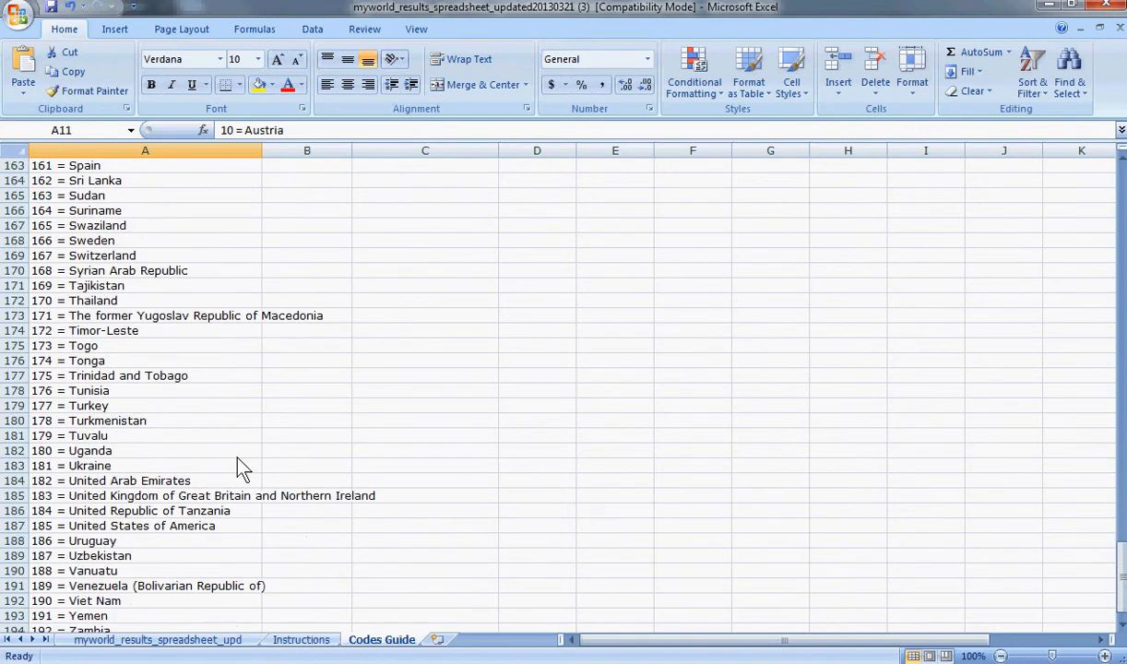
scroll(207, 428, "down", 1)
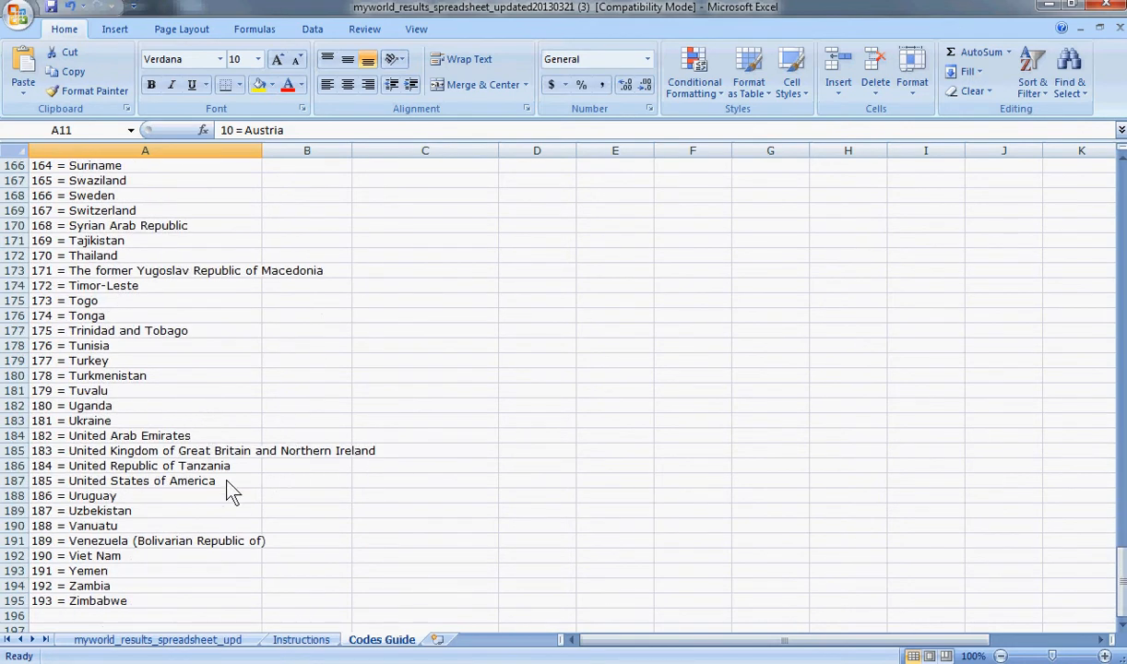
left_click(118, 481)
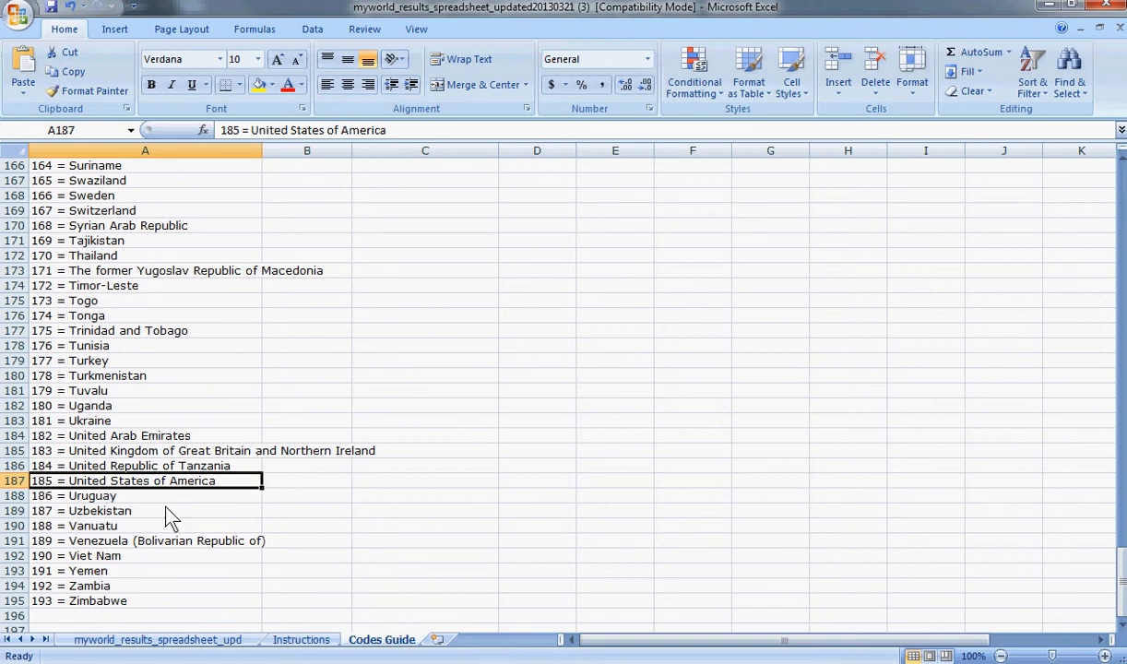
Step: Enter country code 185 in cell B2 and region NY in cell C2 of the results data sheet
left_click(201, 639)
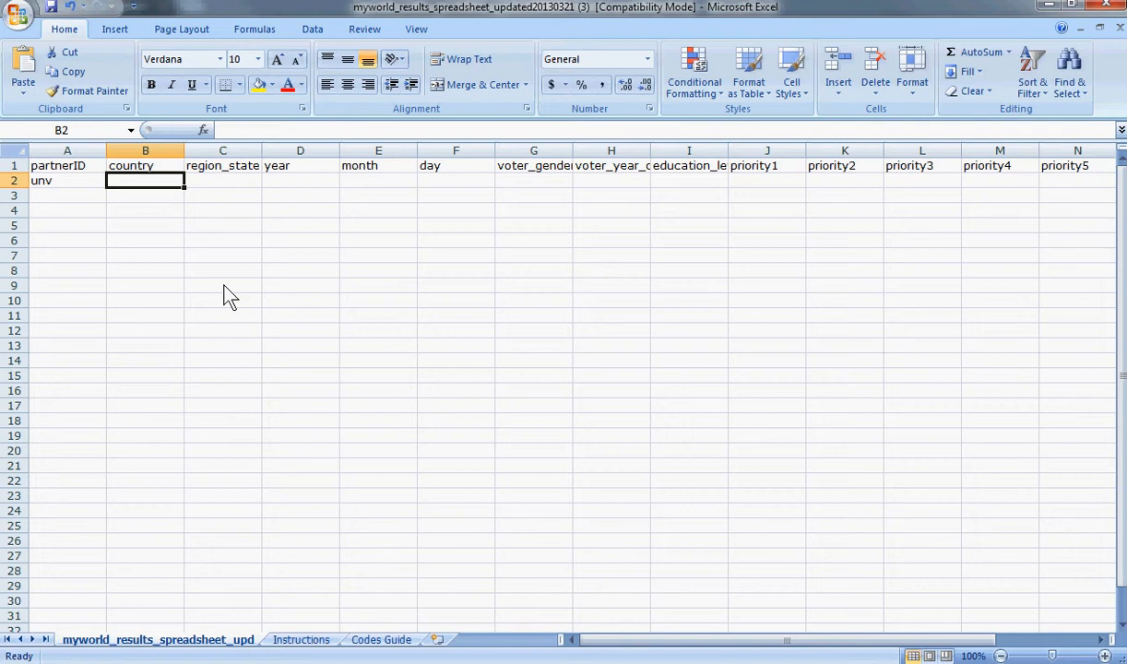
double_click(136, 189)
type("185")
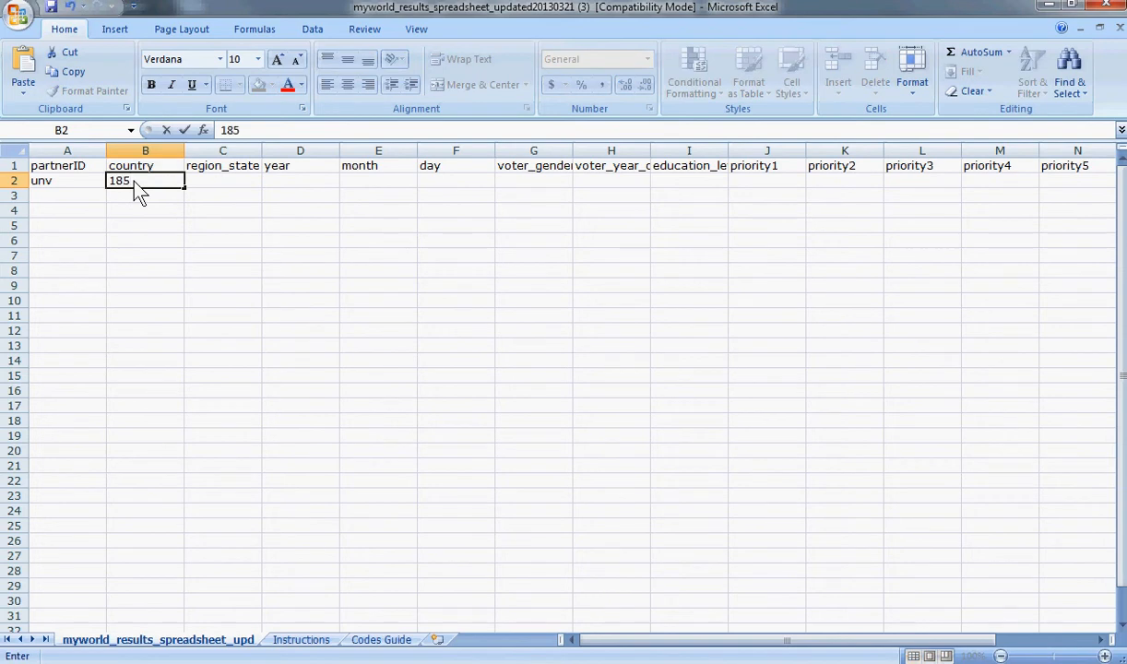
left_click(238, 190)
double_click(238, 191)
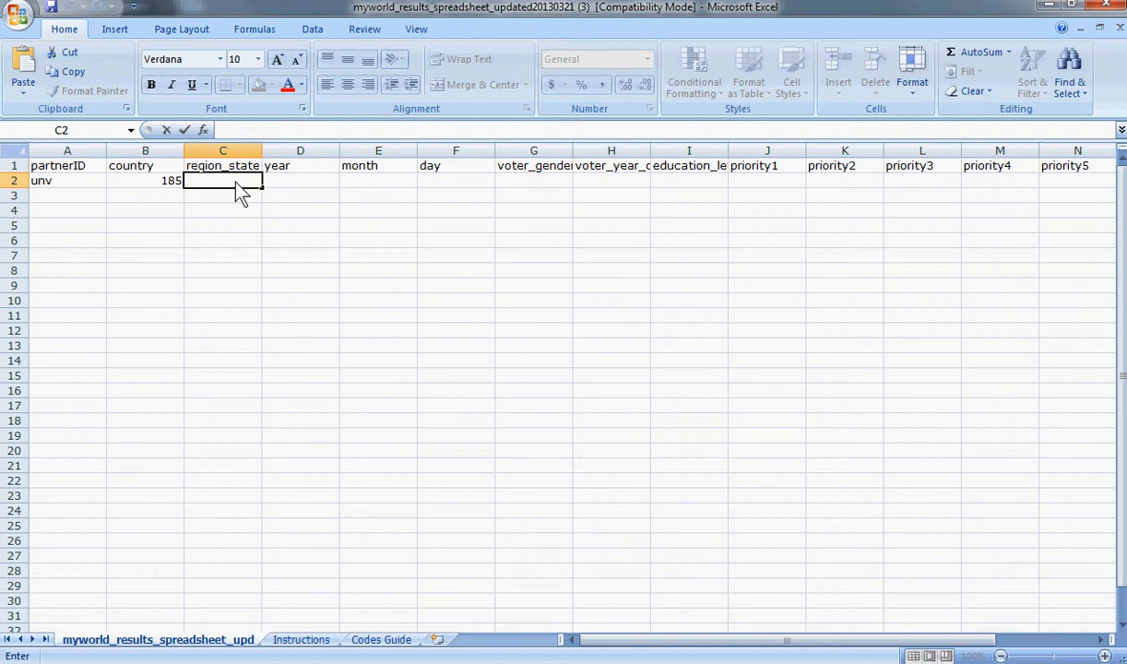
type("NY")
Step: Enter the ballot date in row 2 with year 2012, month 10 and day 22
left_click(300, 182)
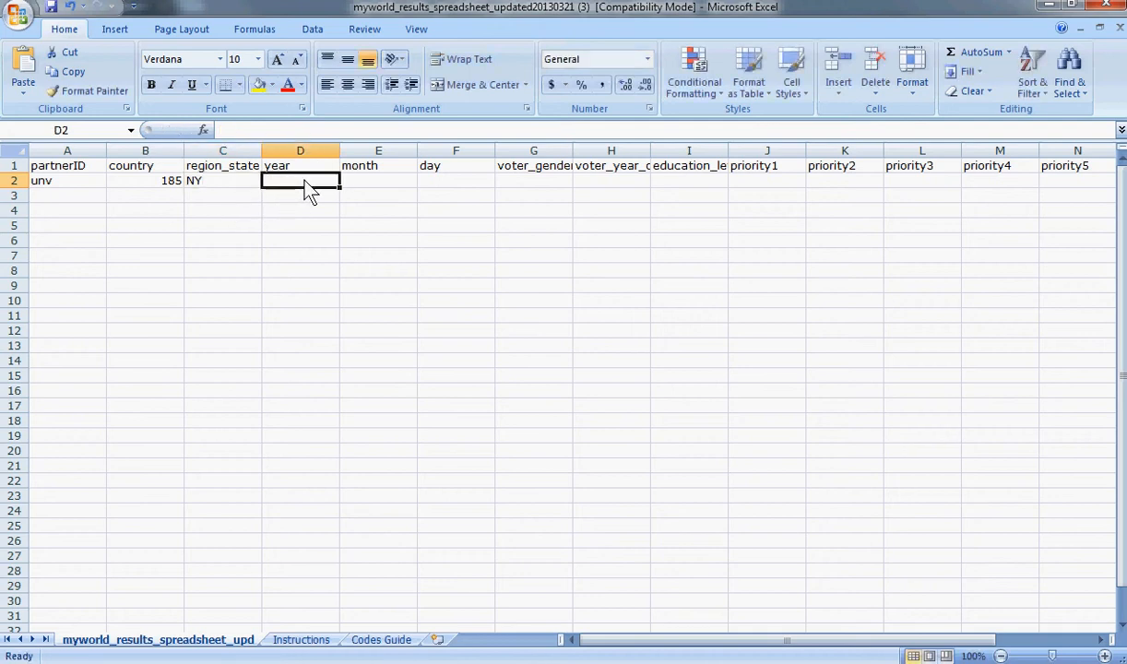
double_click(305, 180)
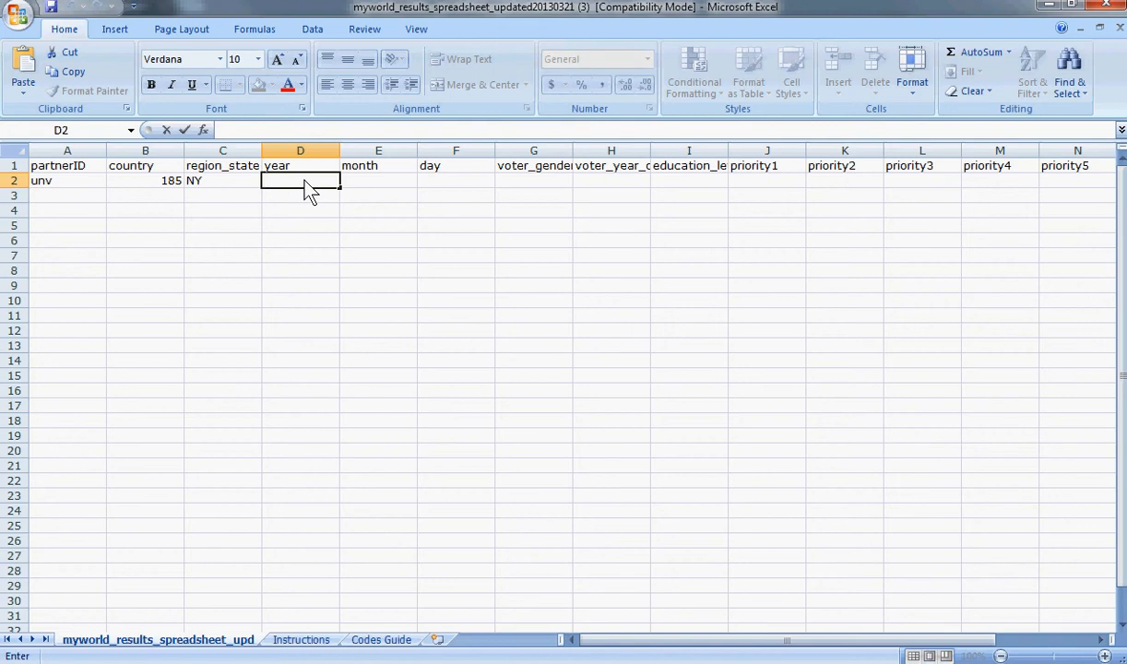
type("2012")
left_click(376, 189)
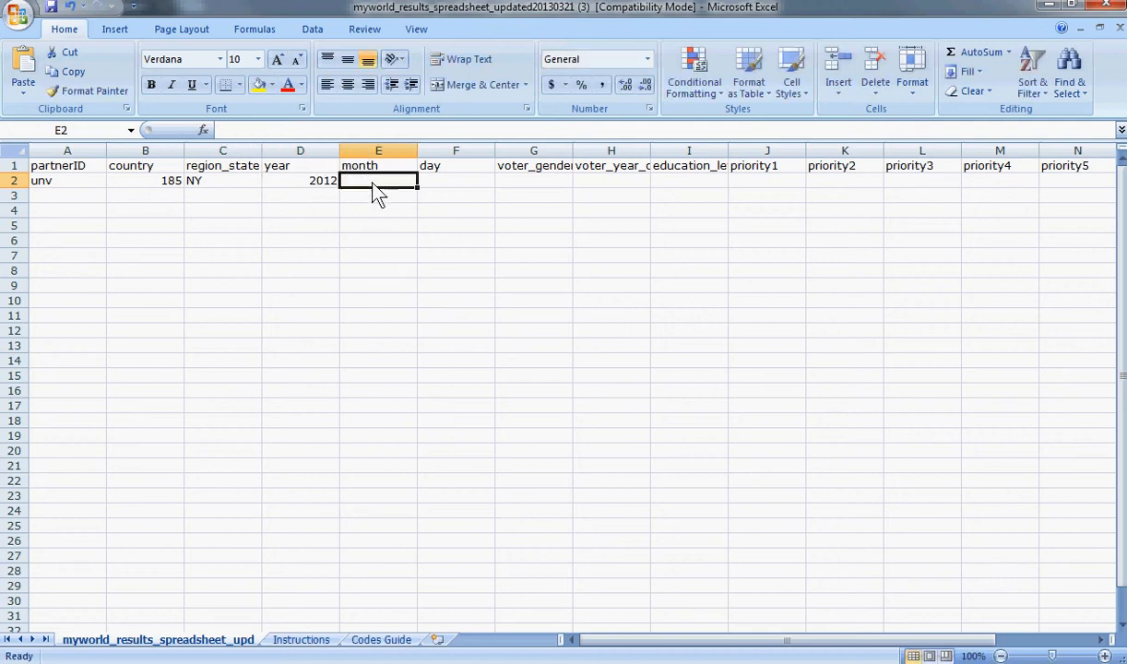
double_click(372, 183)
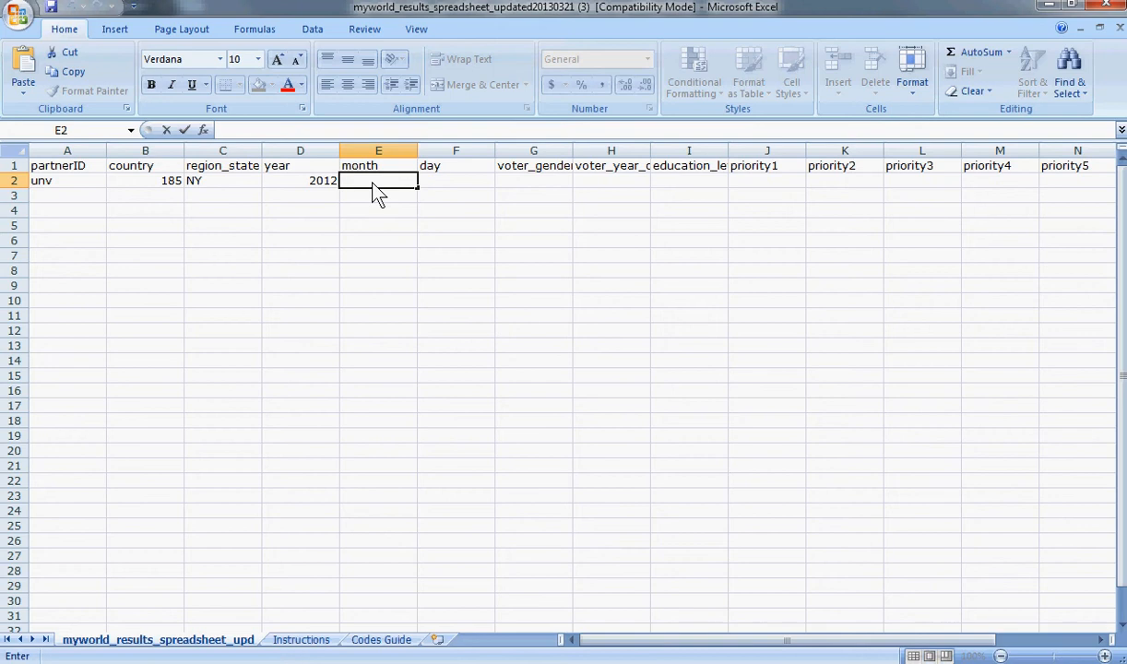
type("10")
key("Tab")
type("22")
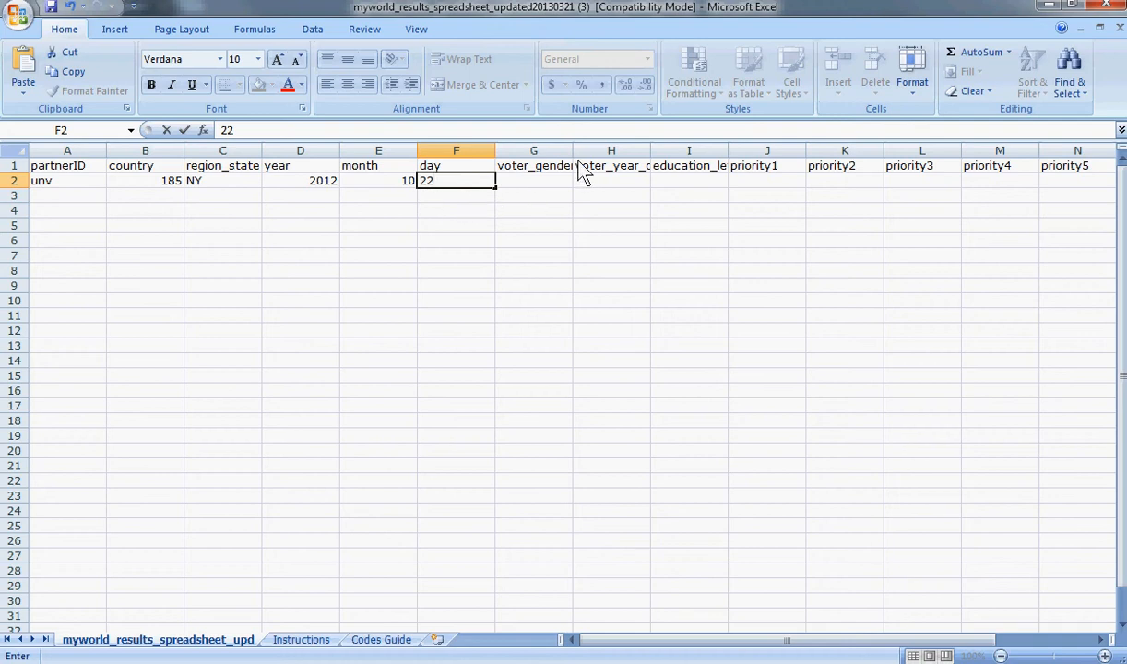
Step: Widen the voter_gender column to fit its heading and enter the Codes Guide's female code, 2, in cell G2
left_click(545, 181)
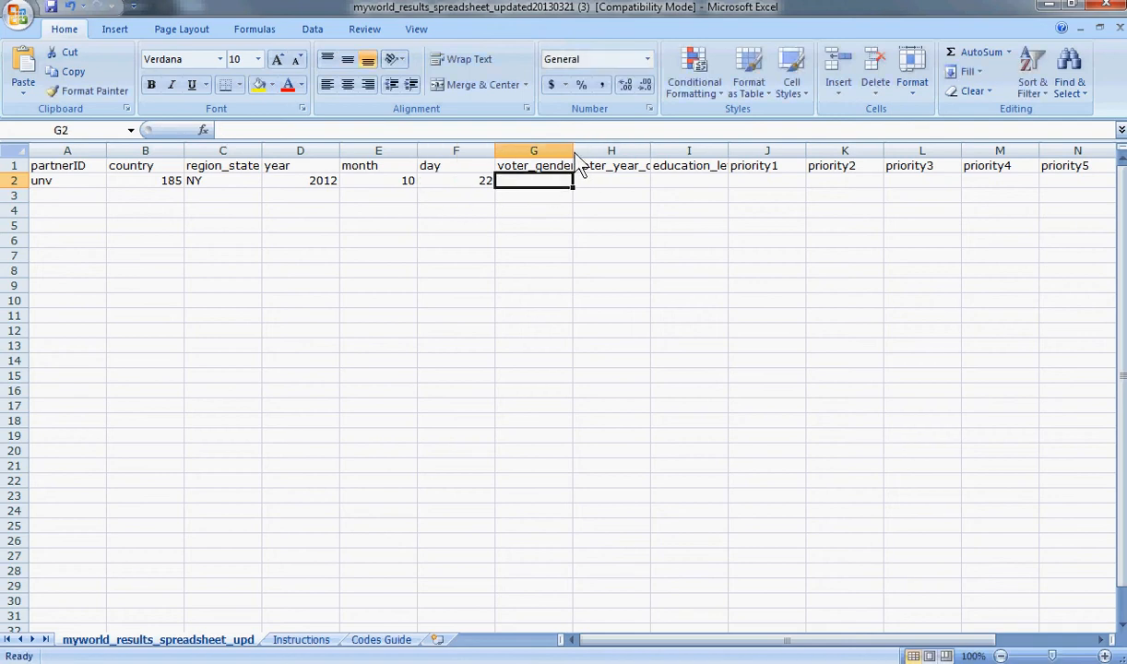
left_click_drag(573, 152, 613, 165)
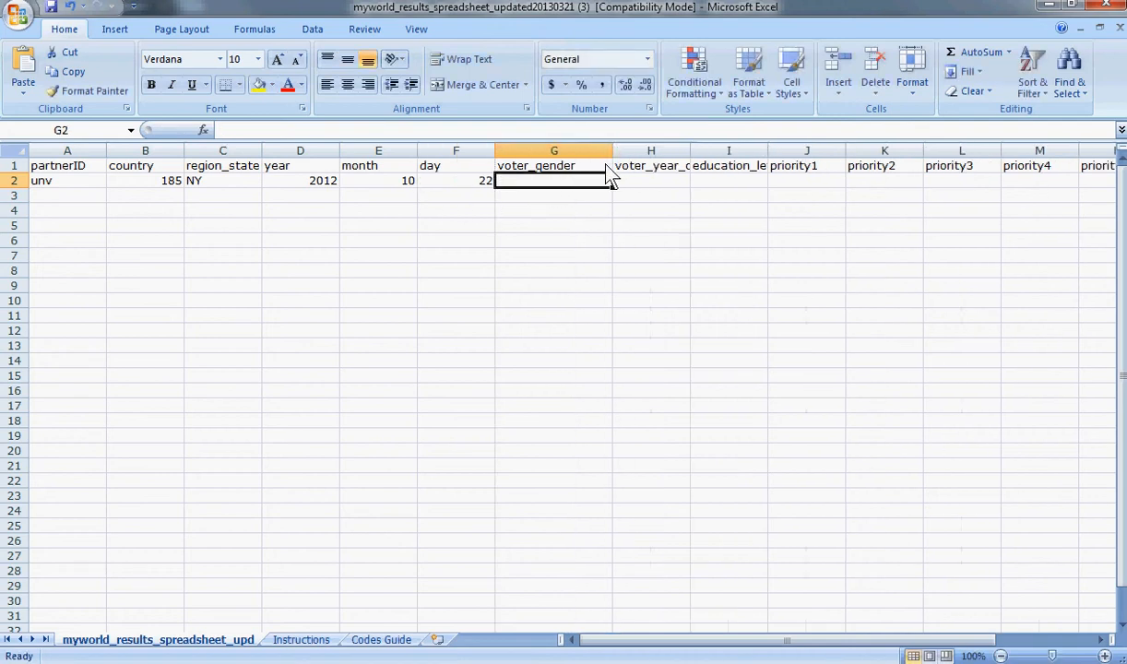
double_click(559, 178)
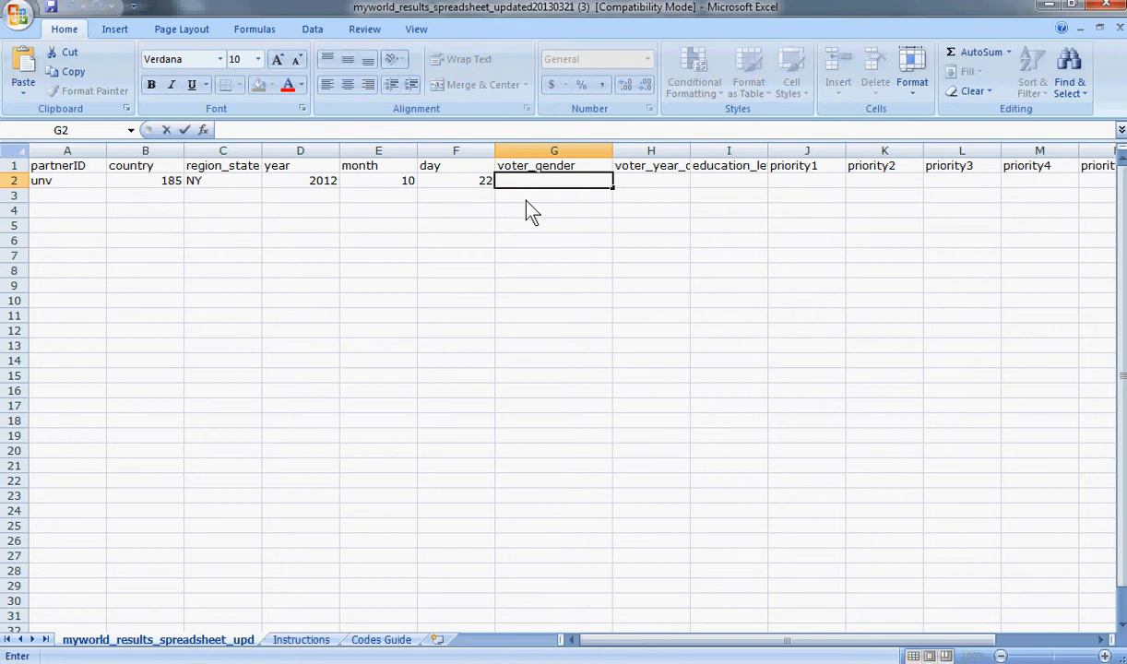
left_click(385, 639)
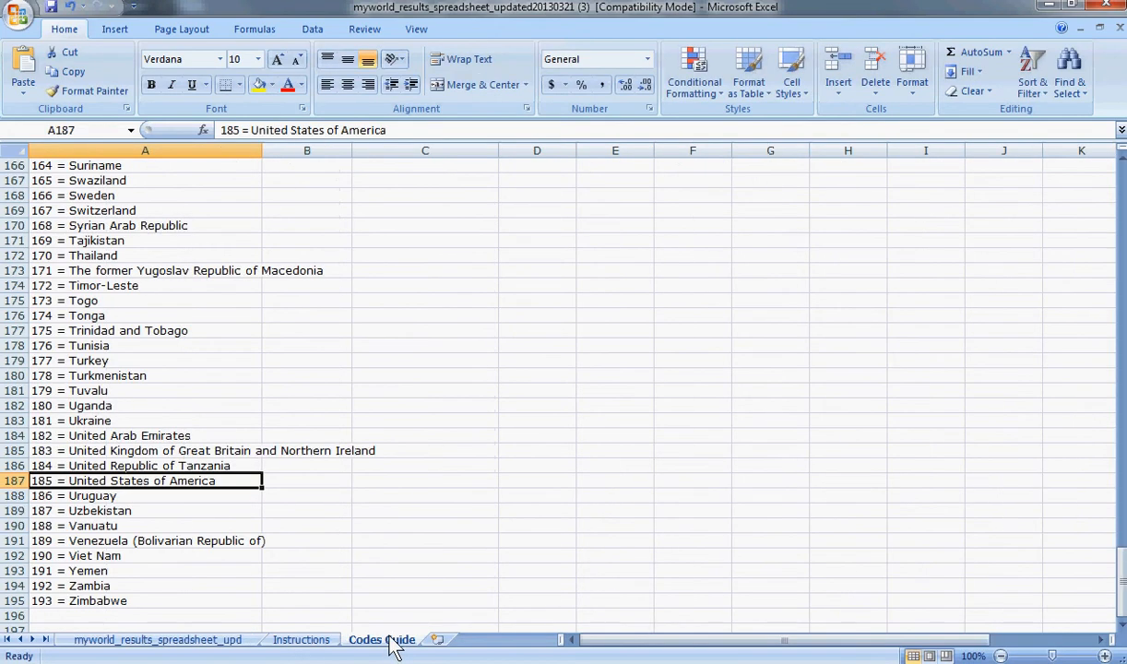
scroll(424, 438, "up", 20)
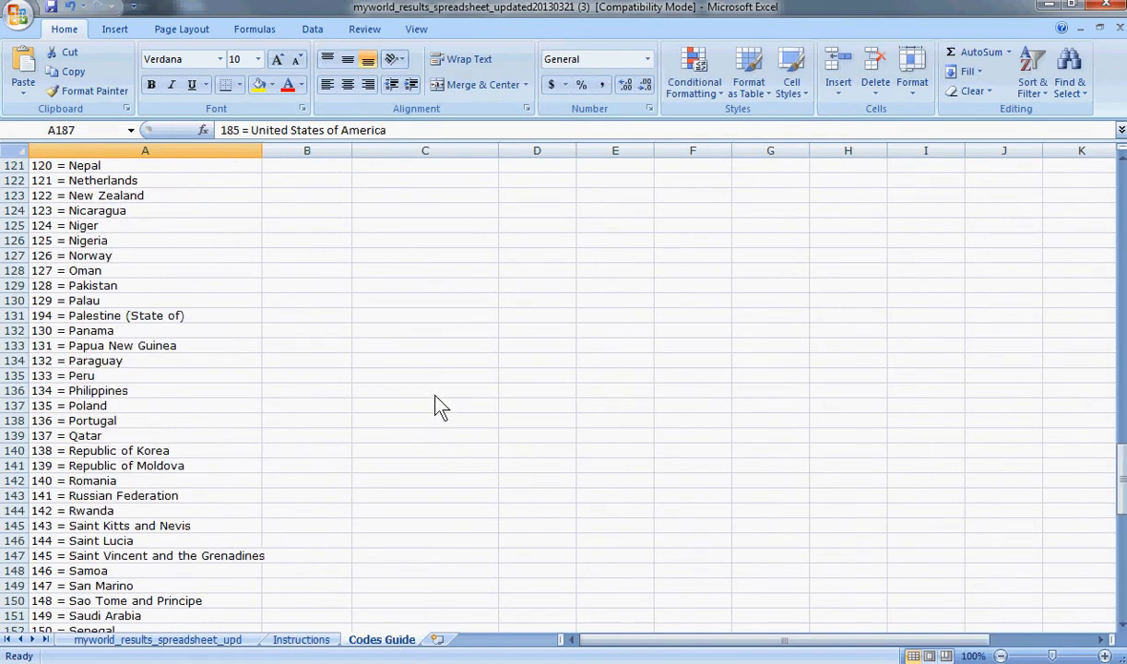
scroll(404, 441, "up", 19)
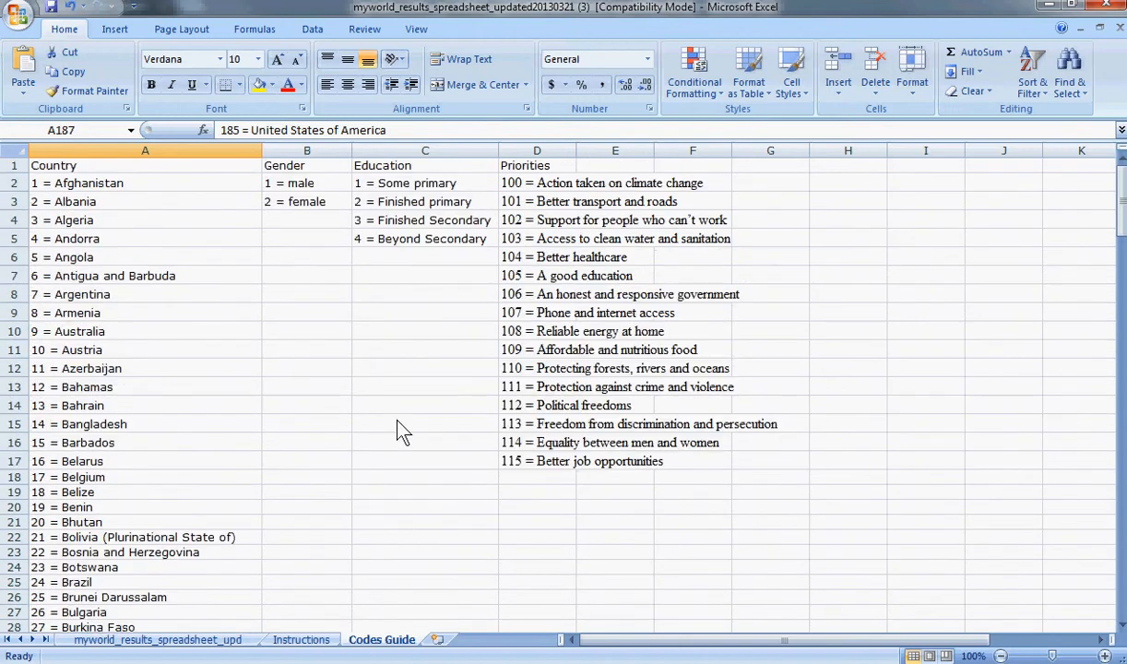
left_click(310, 188)
left_click(309, 202)
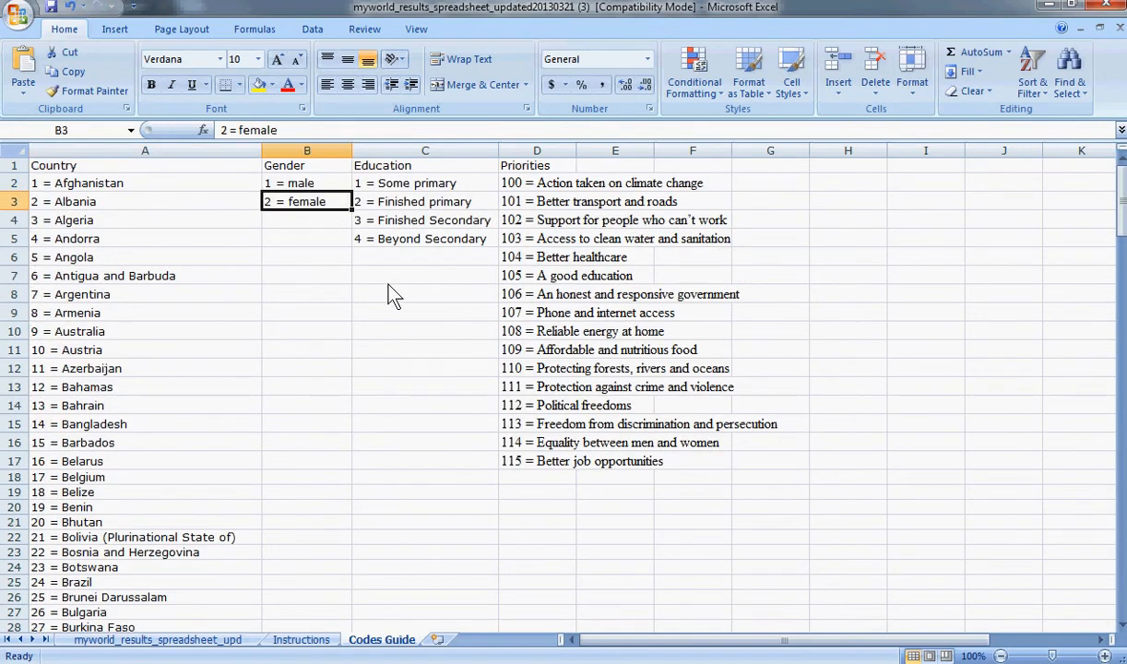
left_click(291, 184)
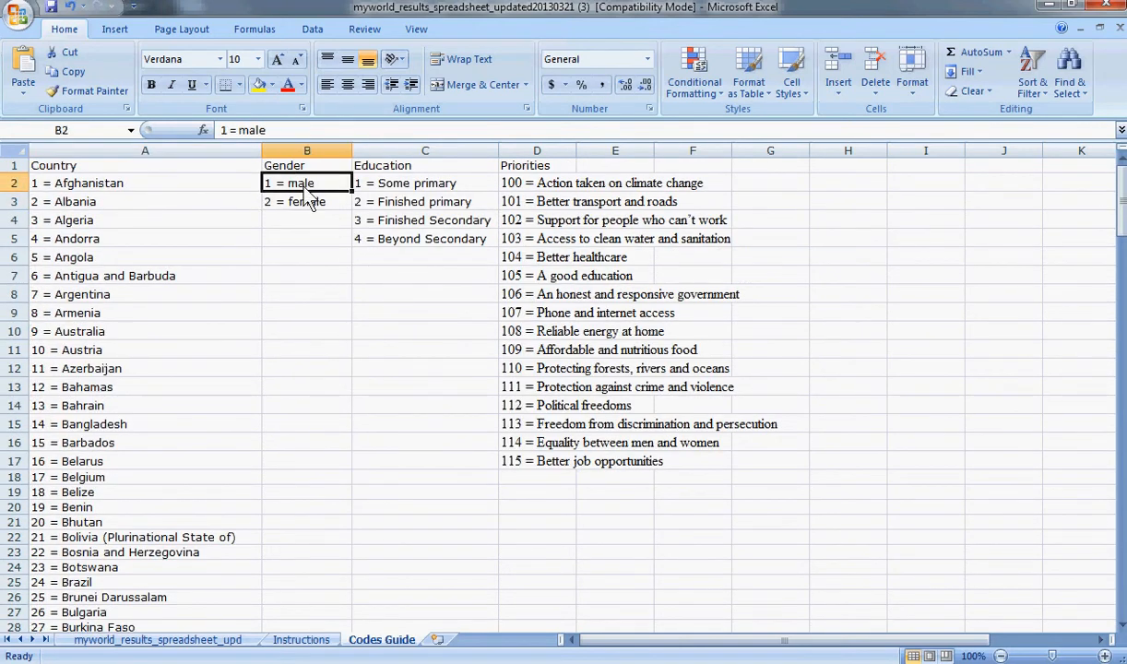
left_click(233, 640)
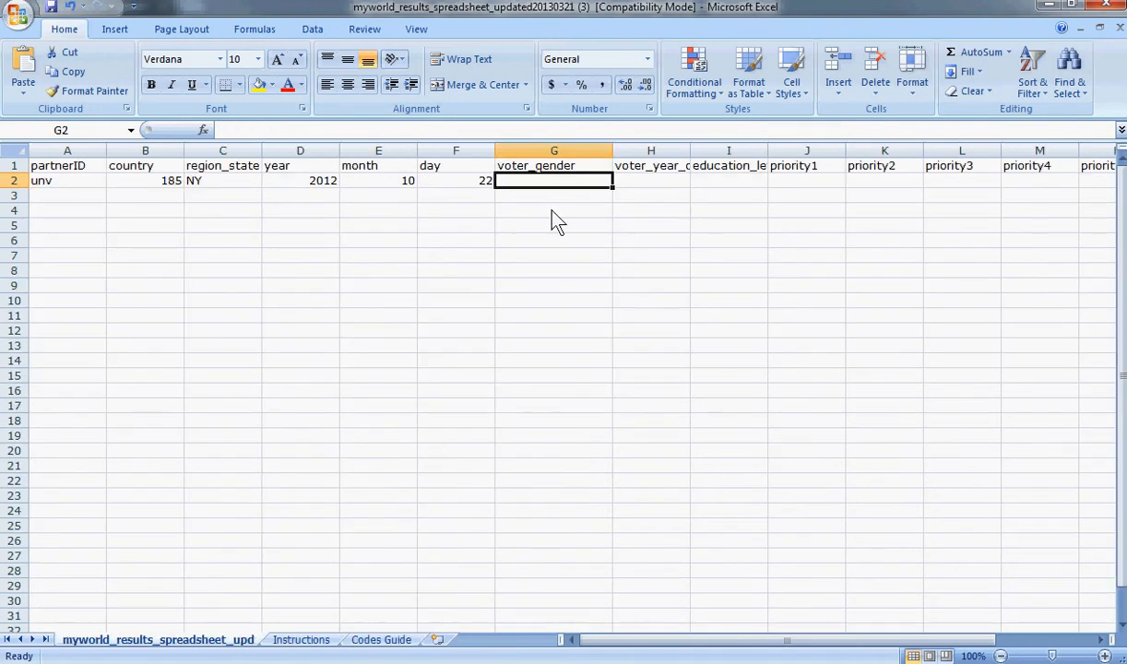
double_click(546, 186)
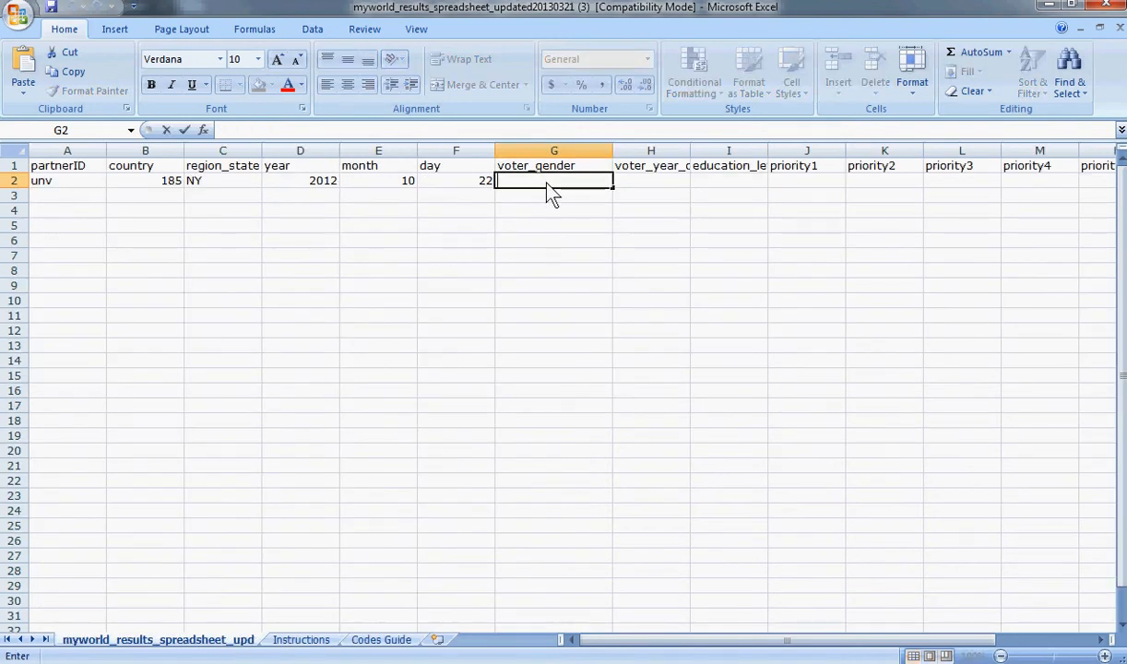
type("2")
Step: Widen column H to fit its full heading and enter the voter's year of birth in cell H2
left_click(648, 182)
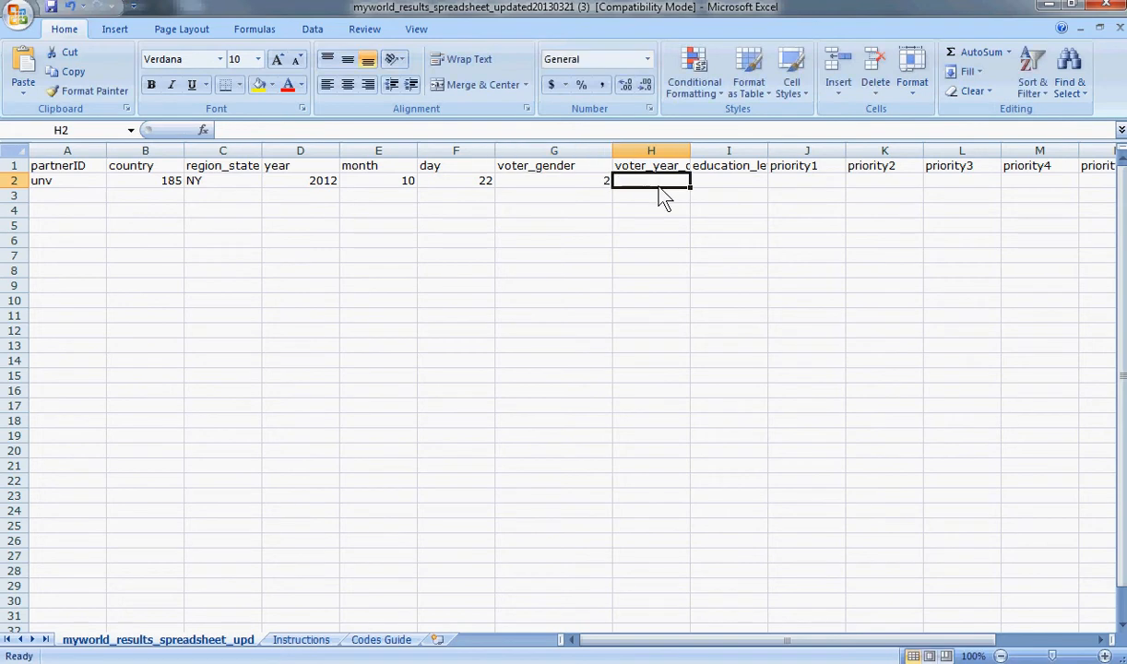
left_click_drag(690, 150, 757, 155)
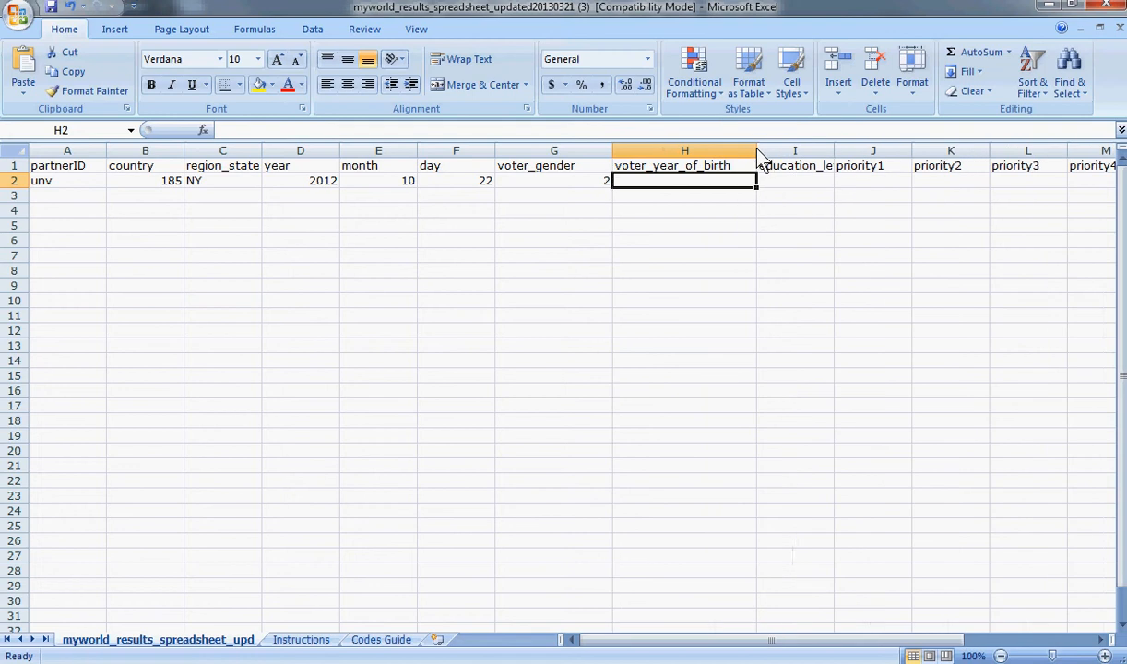
double_click(656, 178)
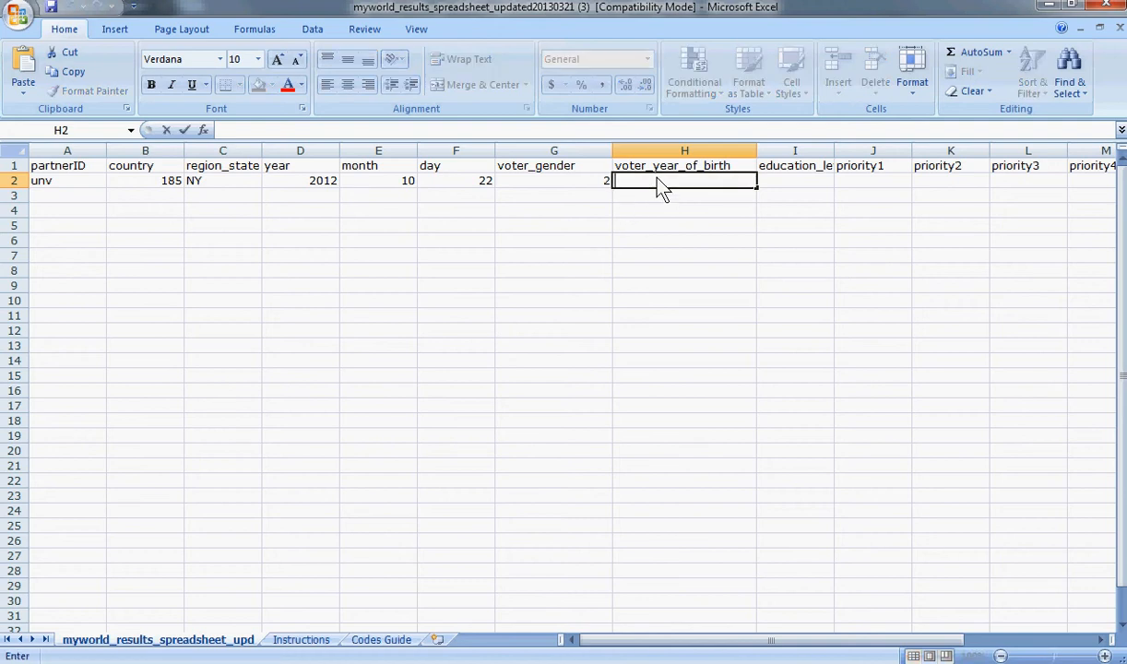
type("1985")
Step: Widen the education_level column to fit its heading and enter the Codes Guide's Beyond Secondary code, 4, in cell I2
left_click(786, 189)
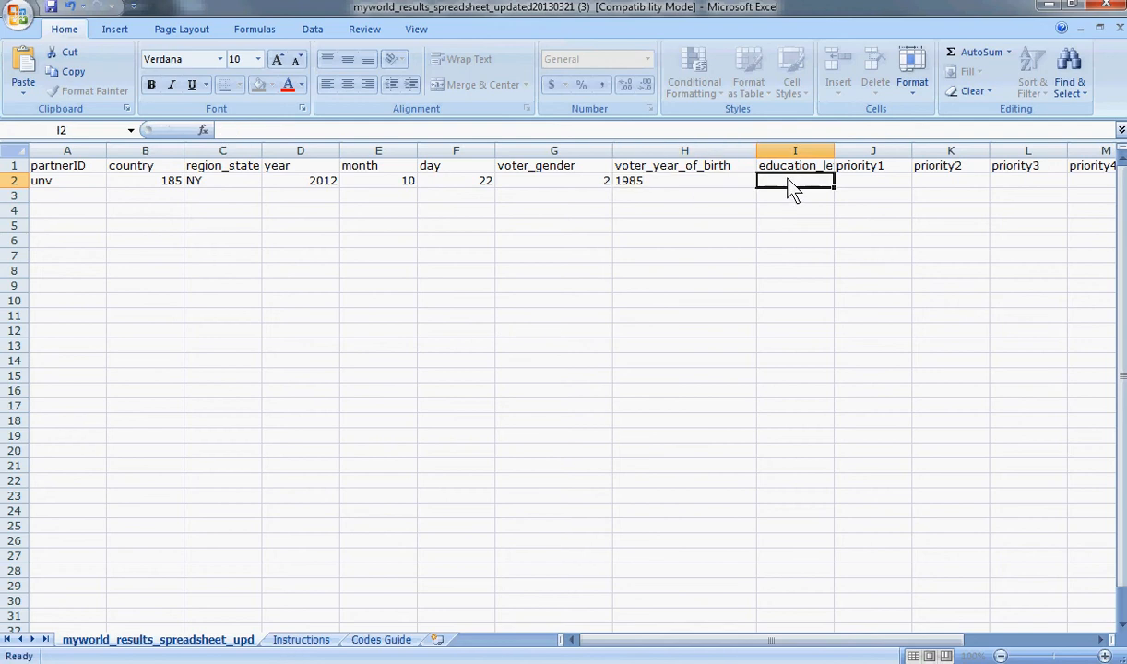
left_click_drag(834, 150, 878, 158)
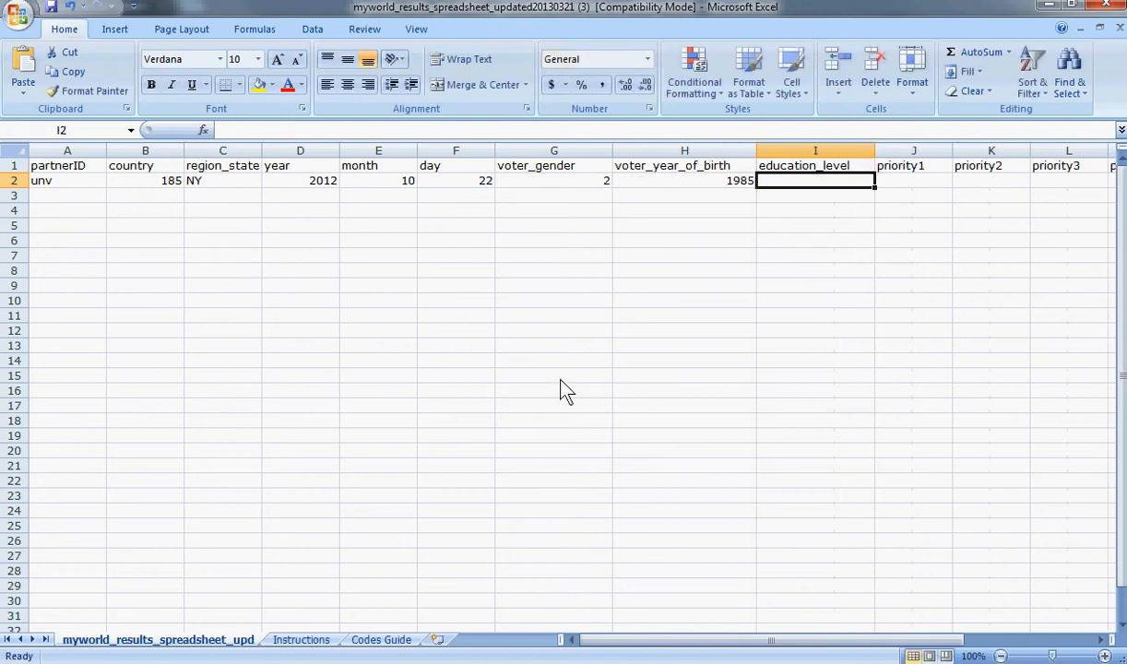
left_click(367, 640)
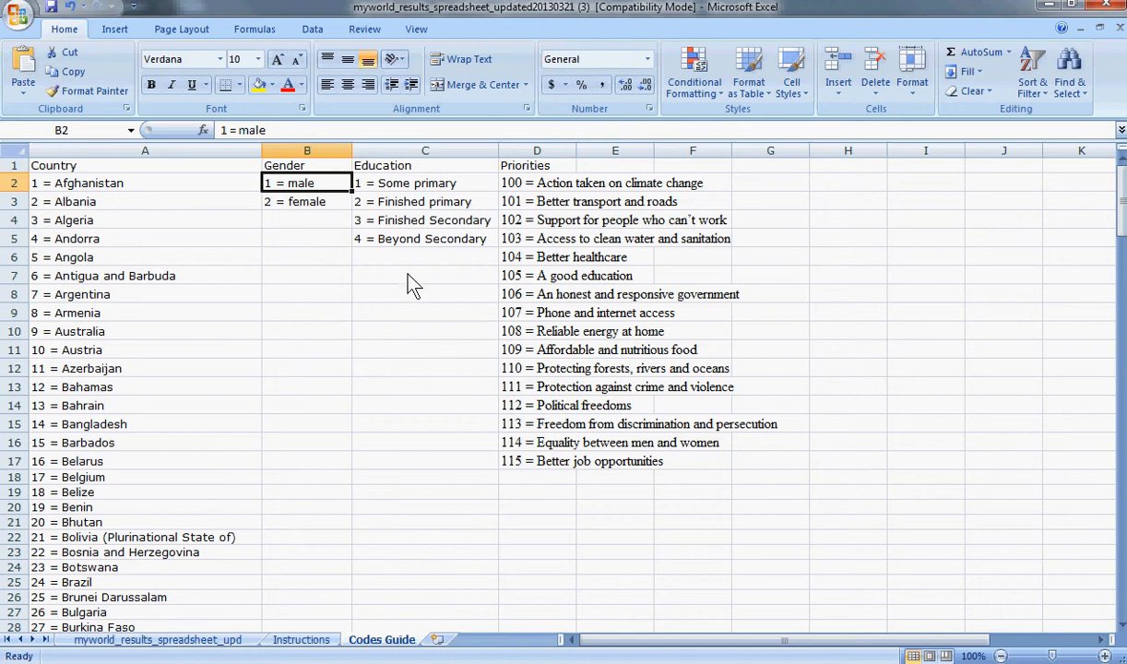
left_click(393, 186)
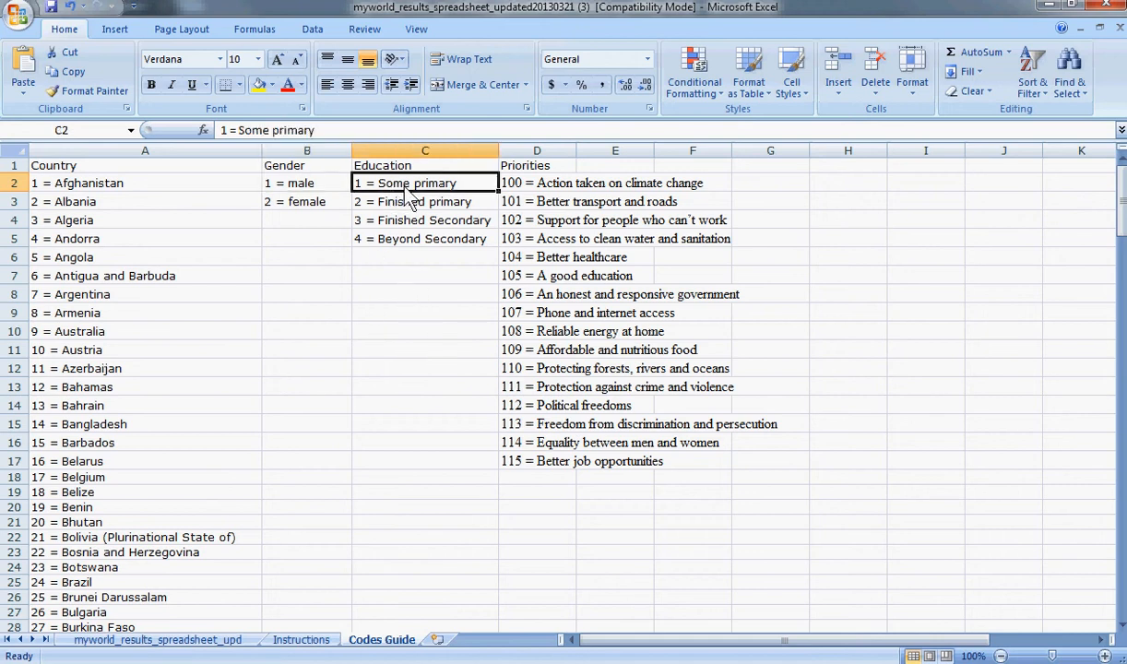
left_click(401, 198)
left_click(396, 214)
left_click(416, 242)
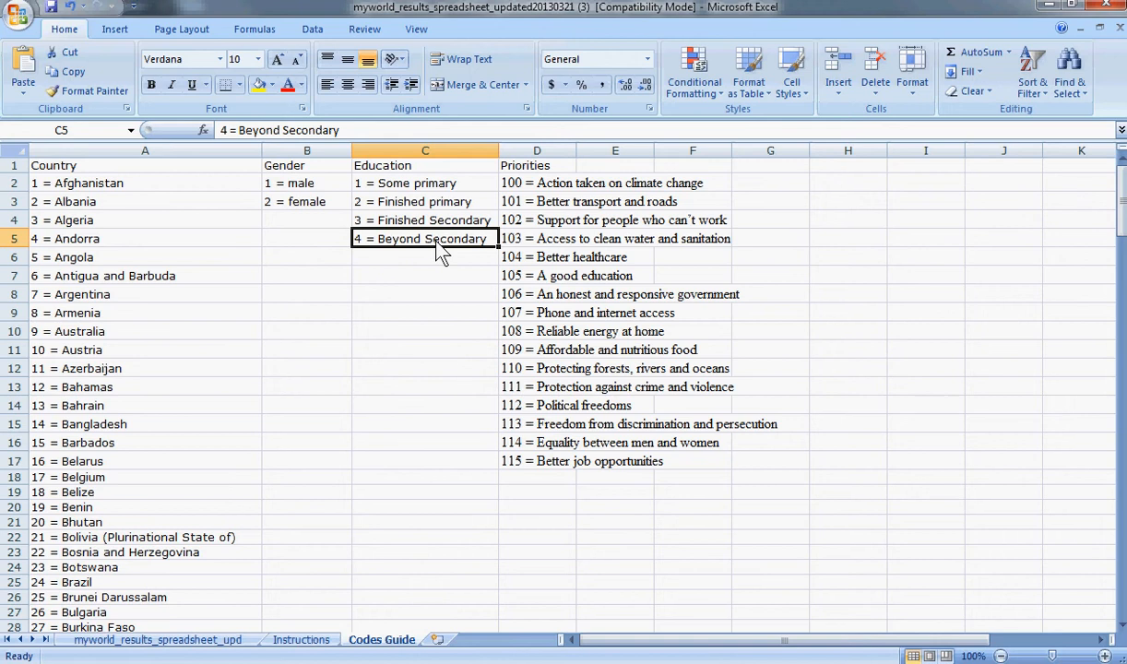
left_click(431, 225)
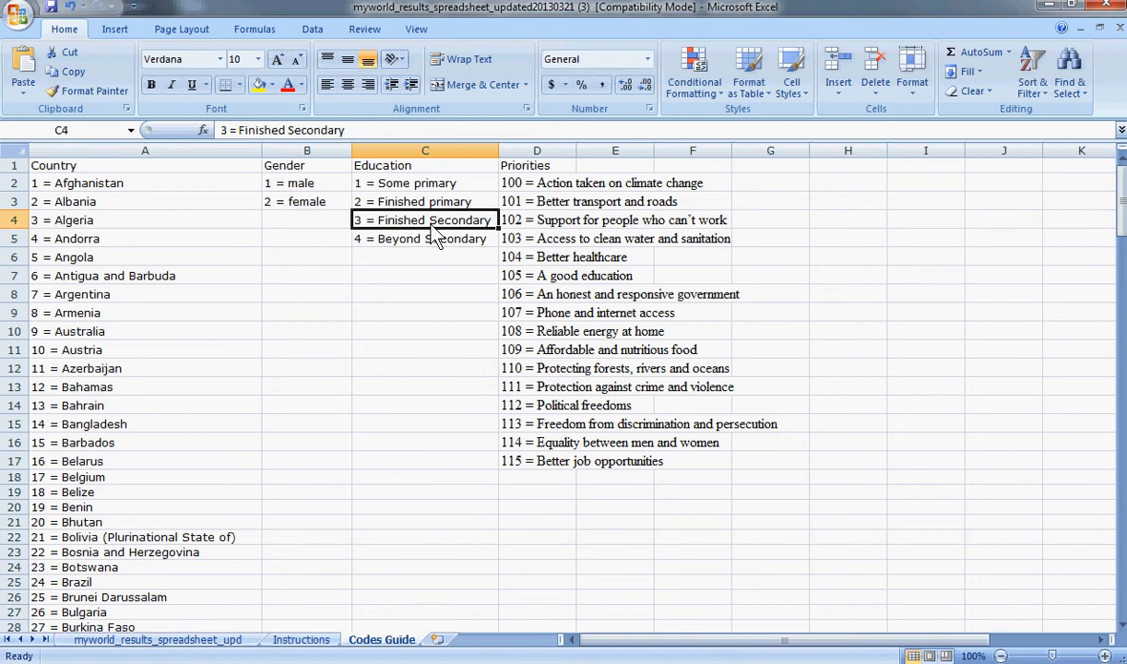
left_click(247, 639)
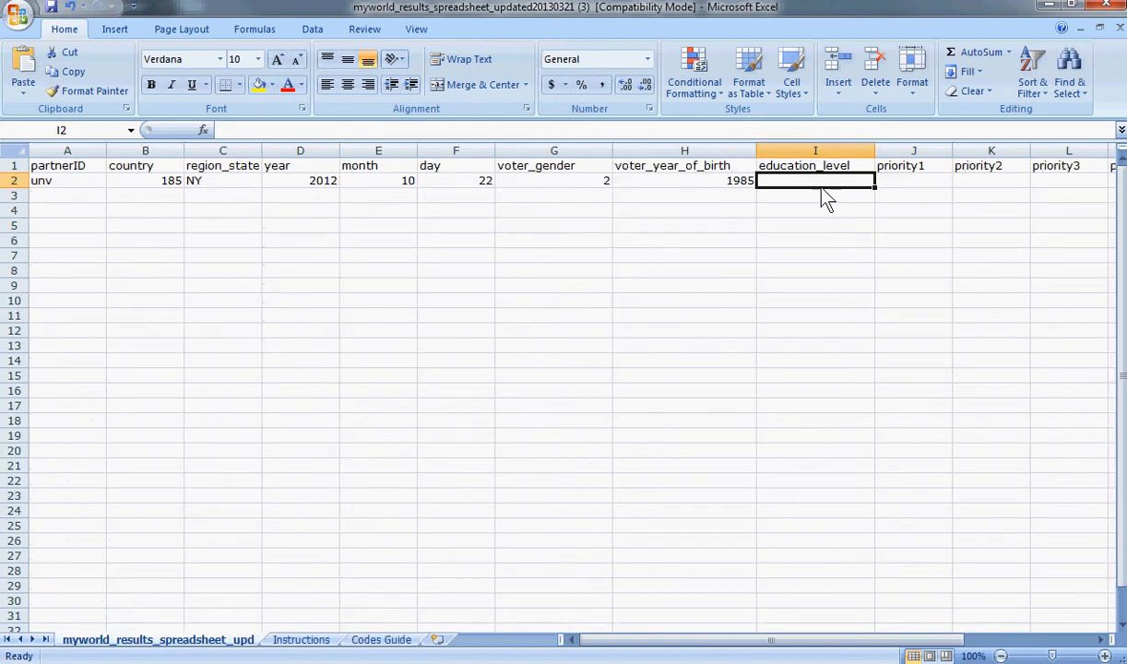
type("4")
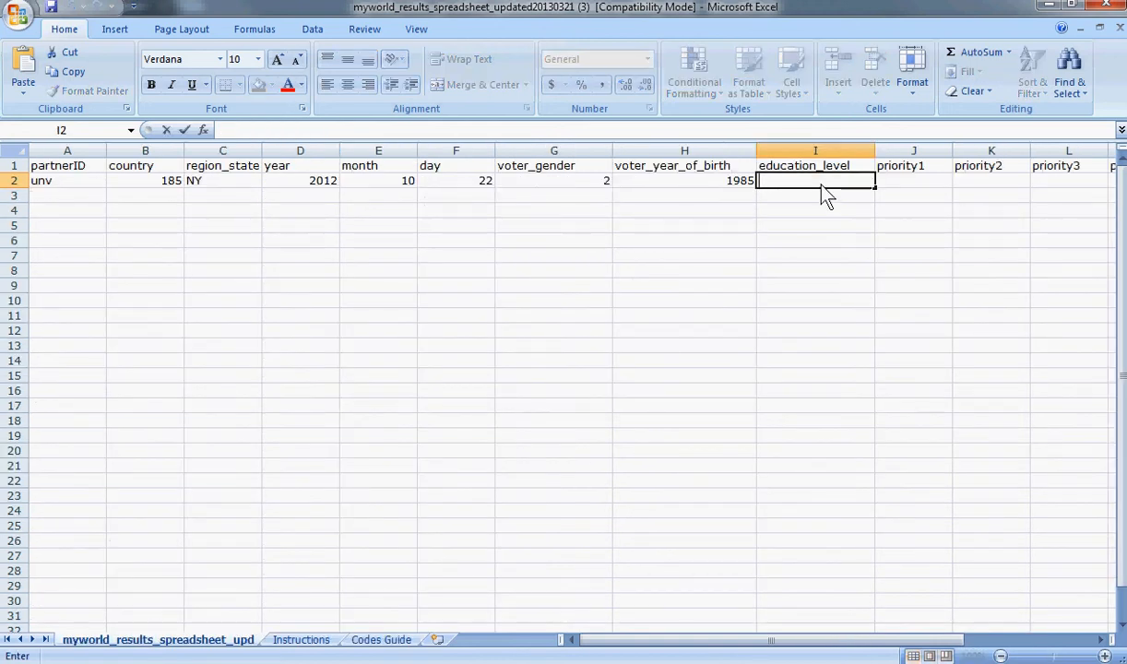
left_click_drag(735, 640, 888, 641)
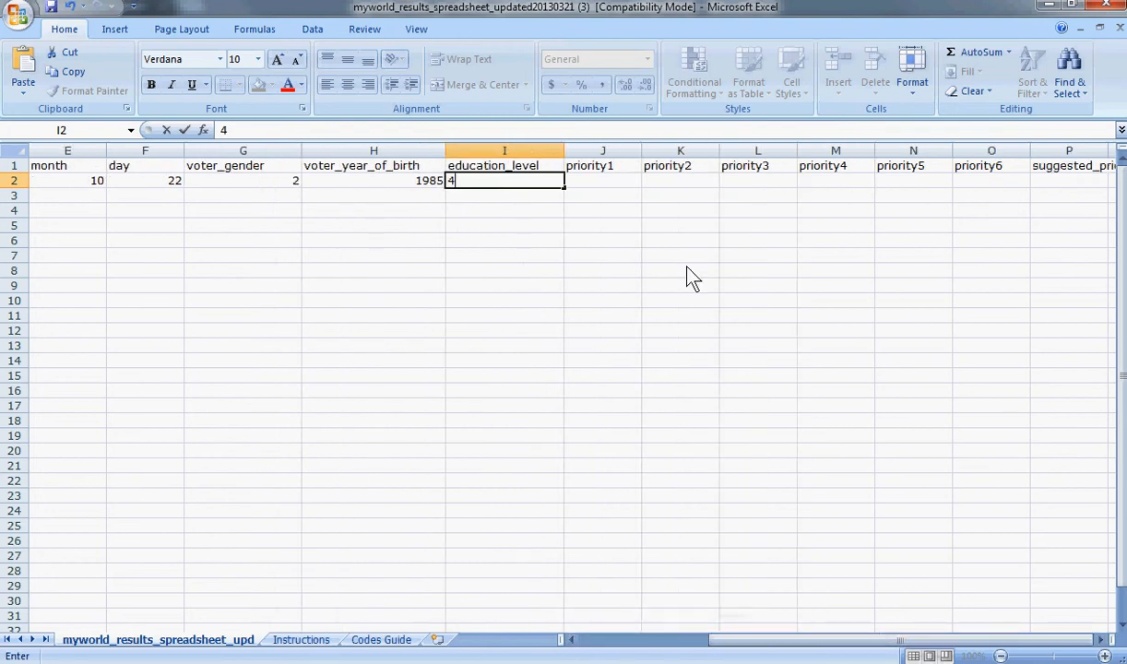
left_click(608, 184)
Step: Look up the priority codes in the Codes Guide and enter 100, action taken on climate change, as priority1 in cell J2
left_click(381, 639)
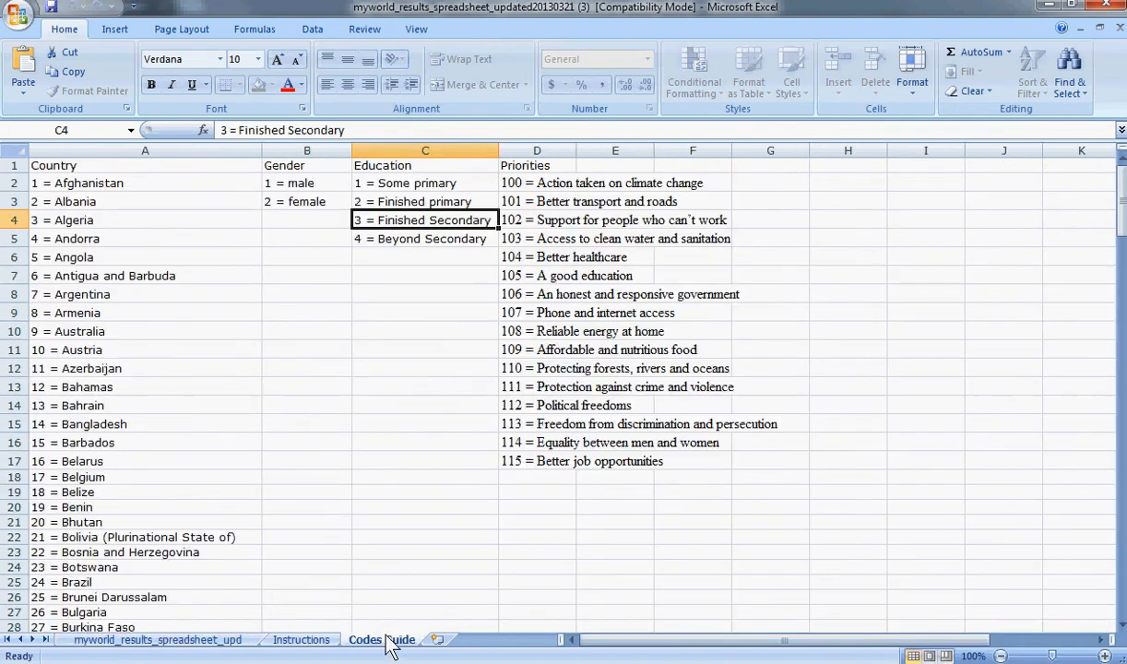
left_click(554, 185)
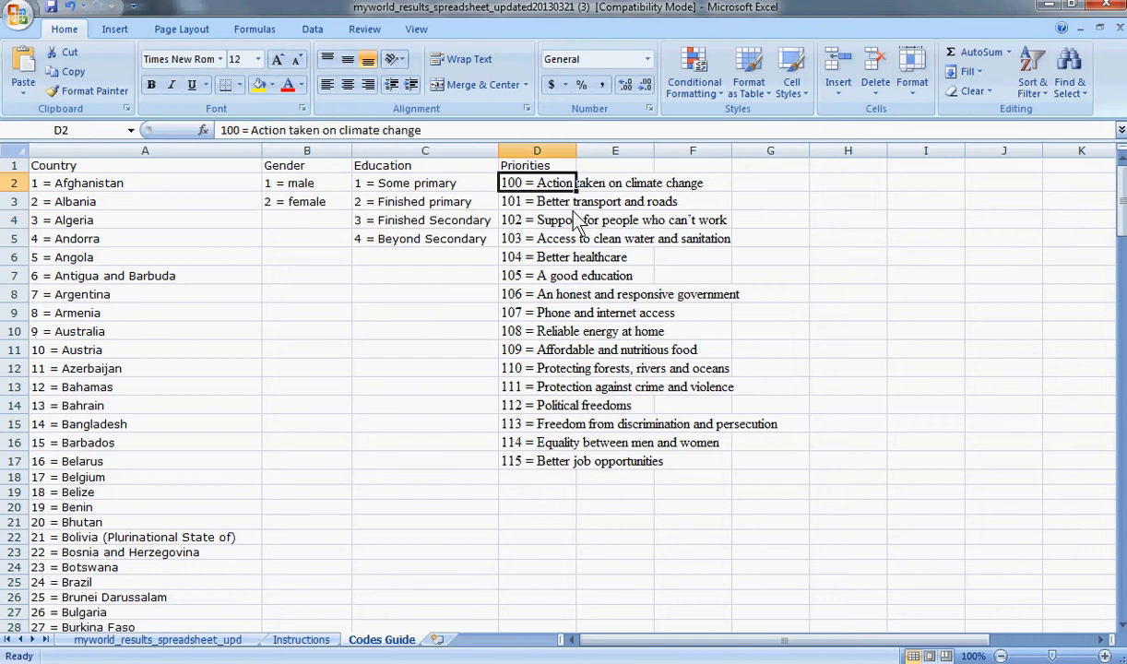
left_click(556, 293)
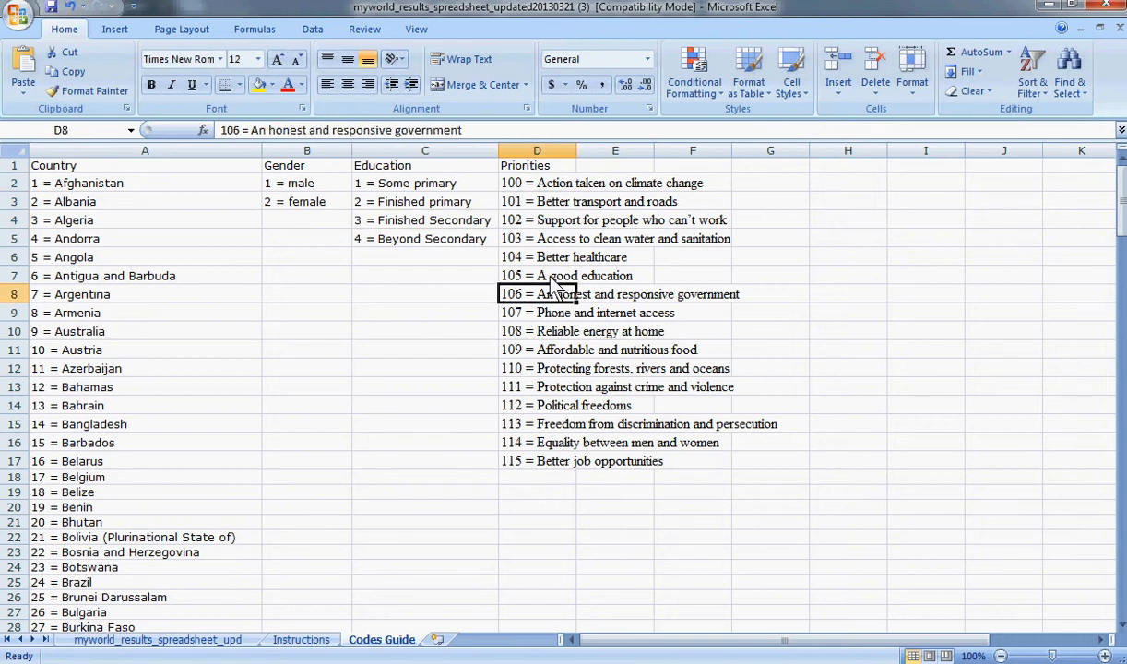
left_click(533, 282)
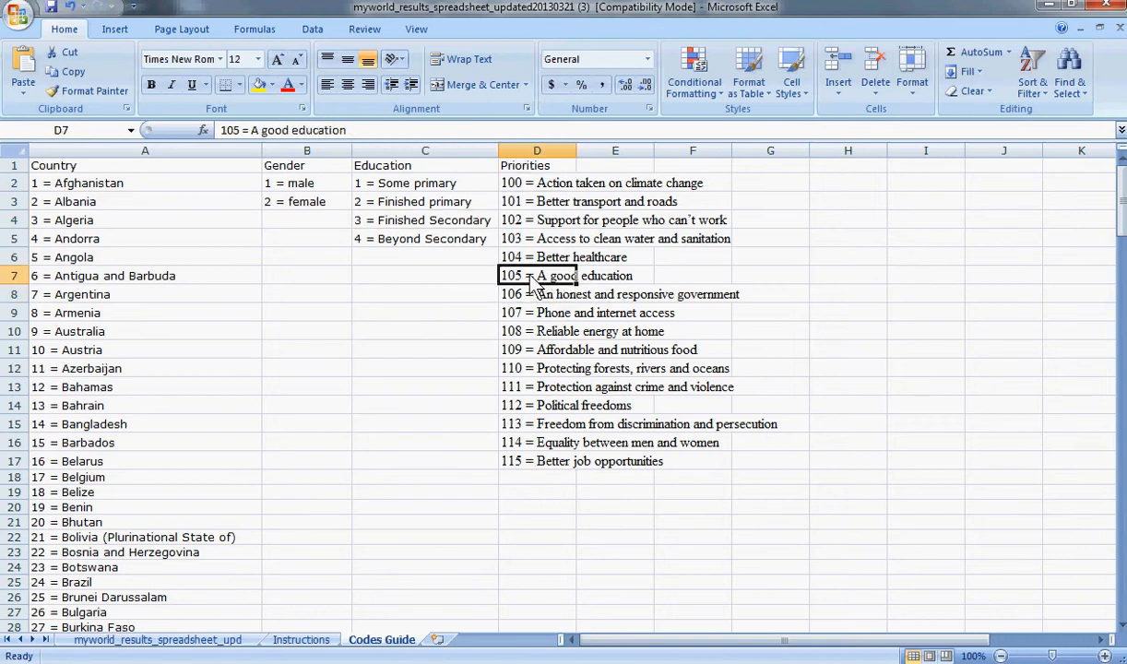
left_click(520, 189)
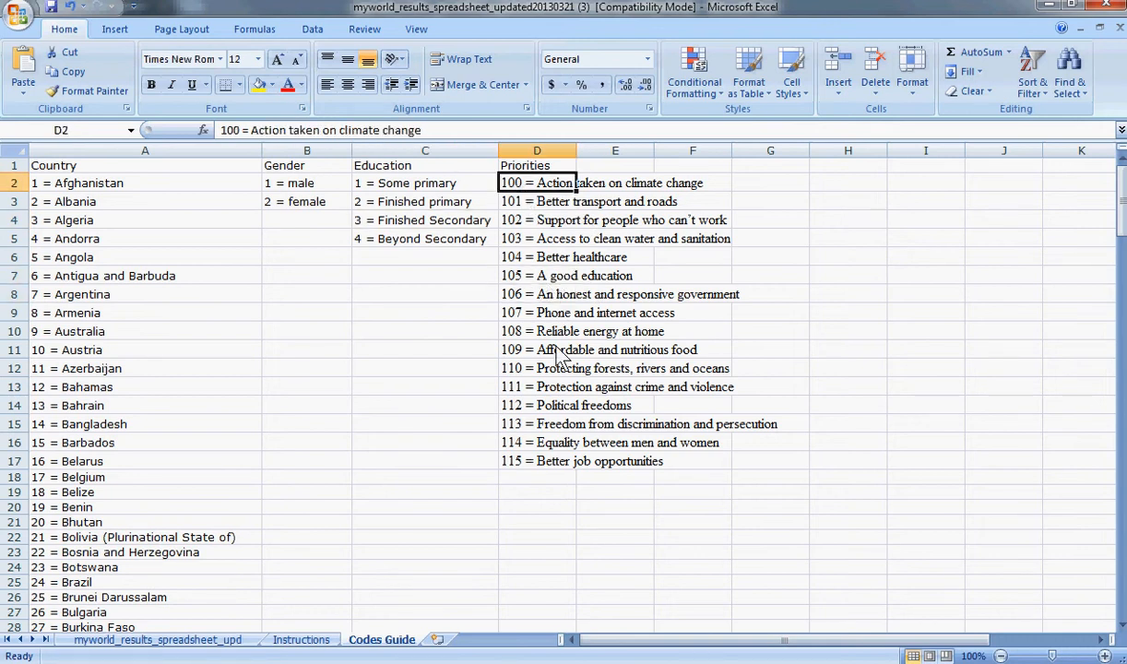
left_click(211, 640)
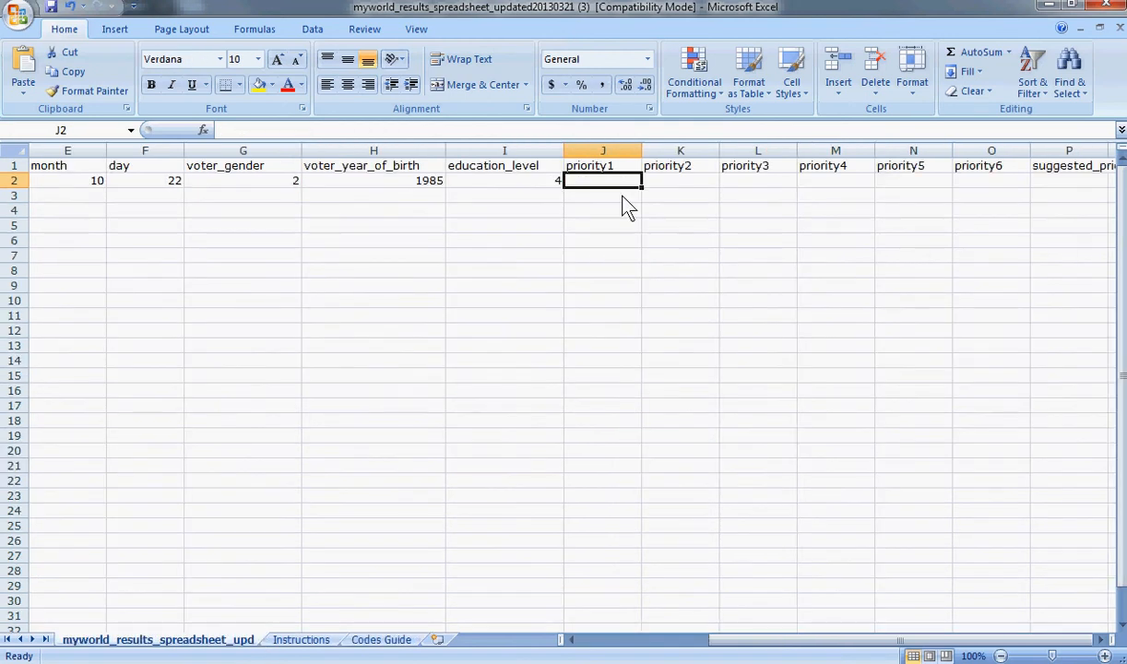
type("11")
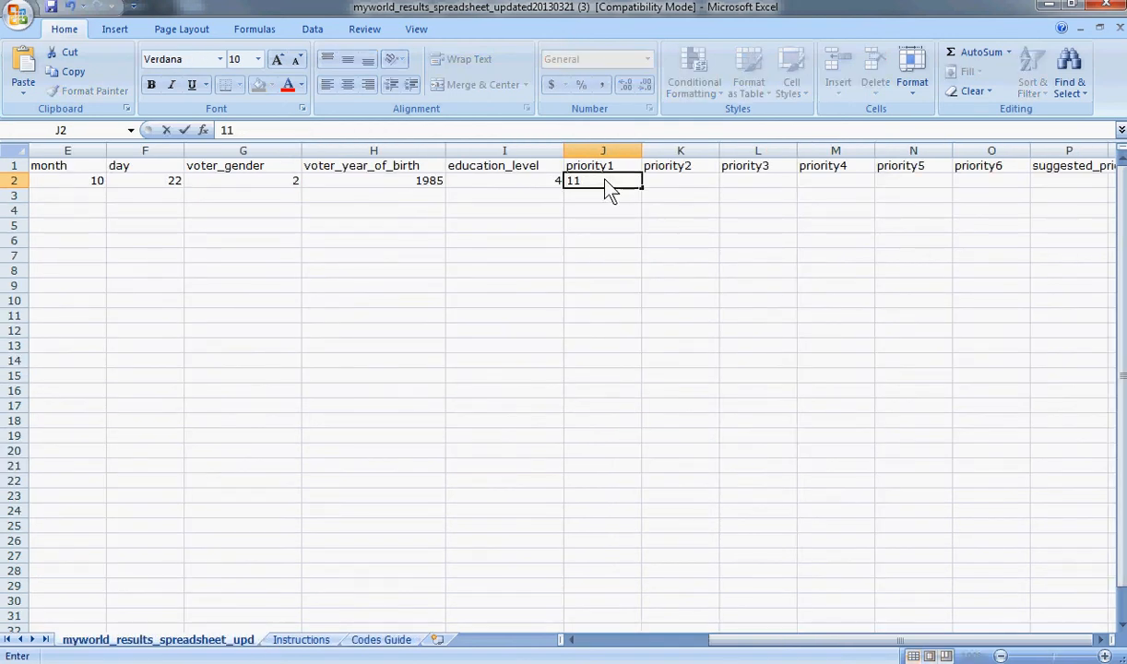
key("BackSpace")
type("00")
key("Tab")
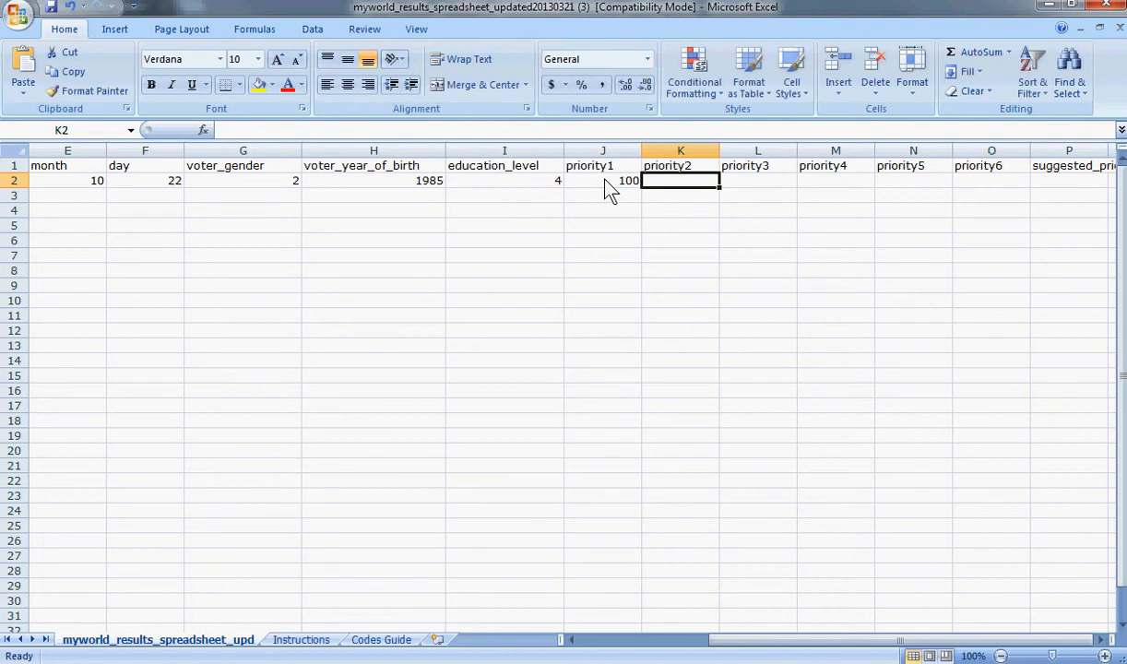
Step: Enter the priority2 to priority6 codes 105, 107, 108, 109 and 112 in cells K2 to O2
type("105")
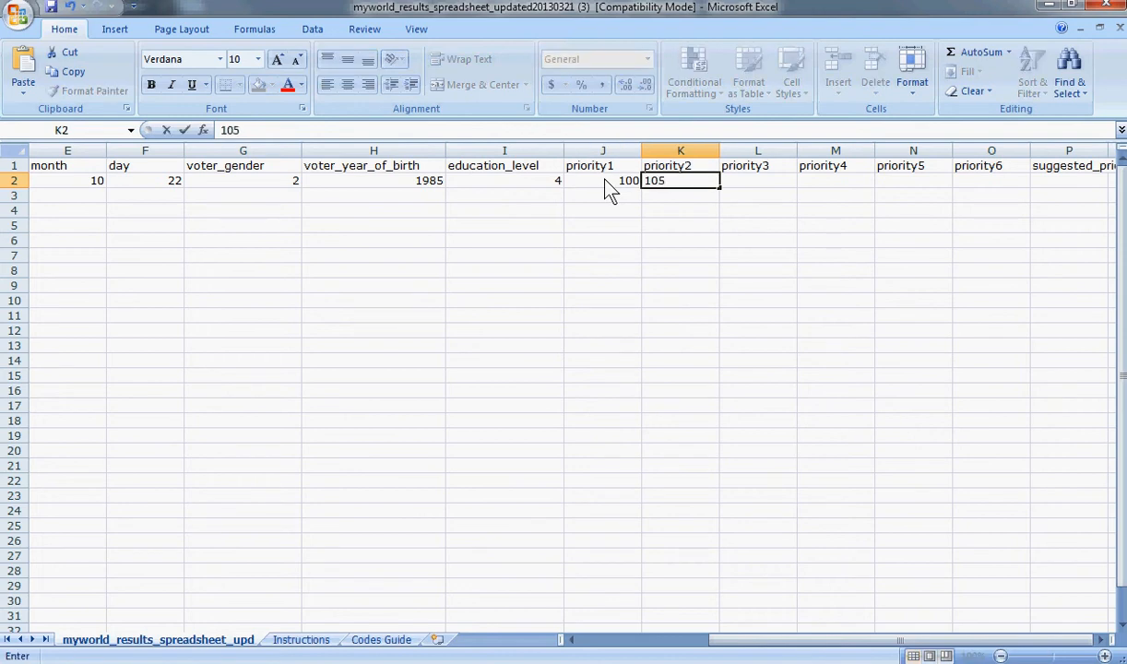
key("Tab")
type("107")
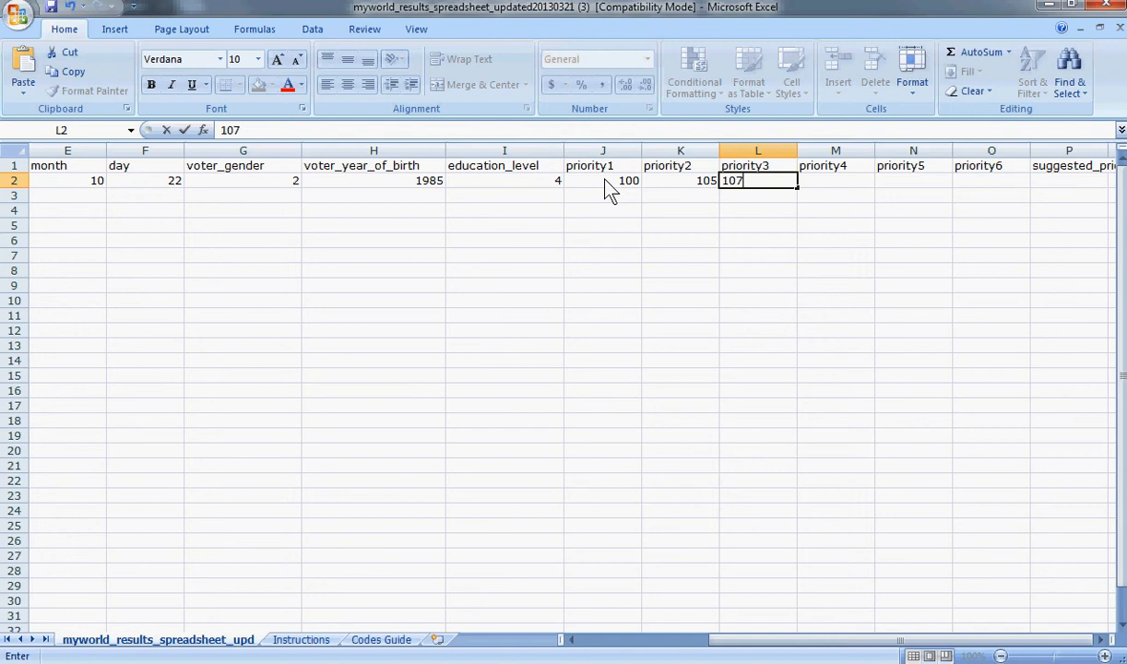
key("Tab")
type("109")
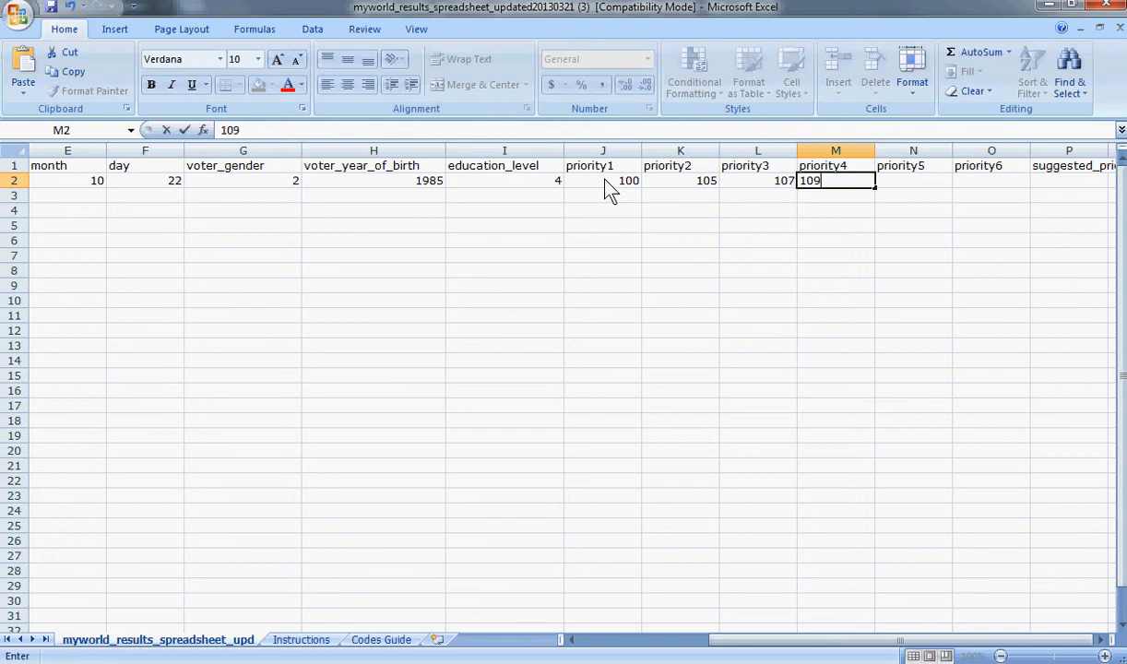
key("BackSpace")
type("8")
key("Tab")
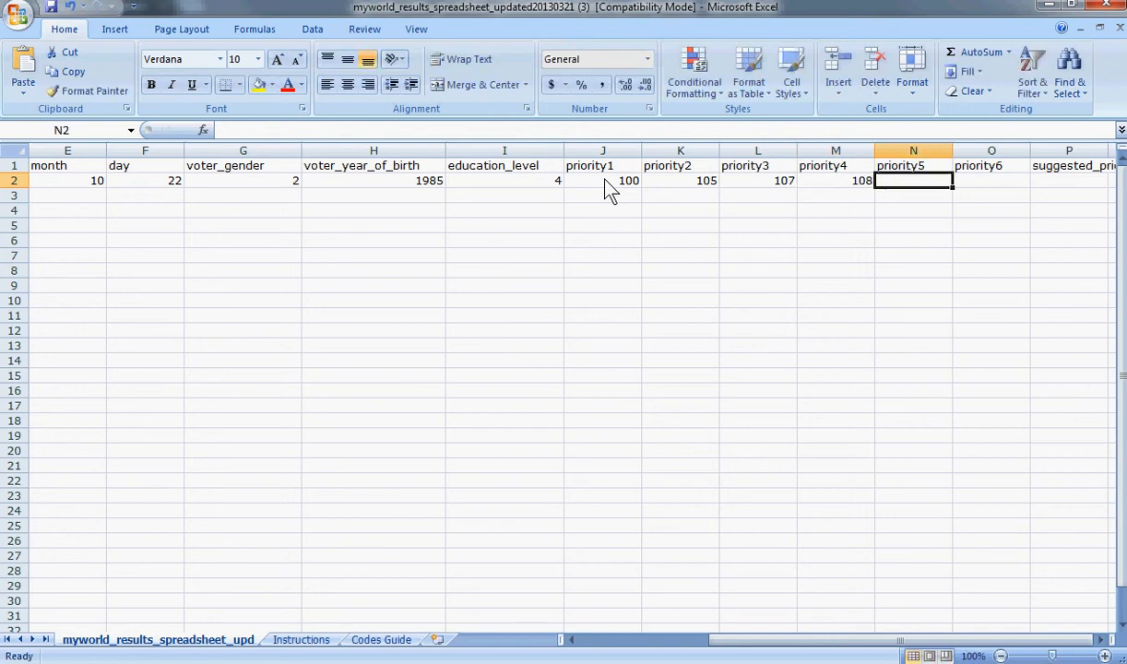
type("109")
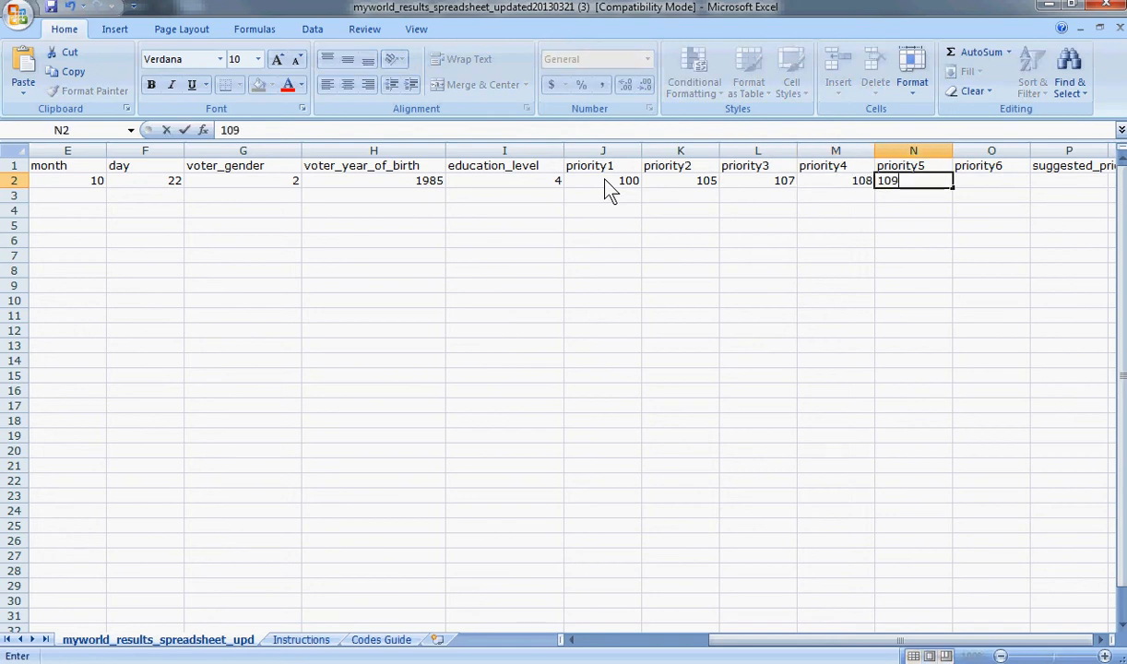
key("Tab")
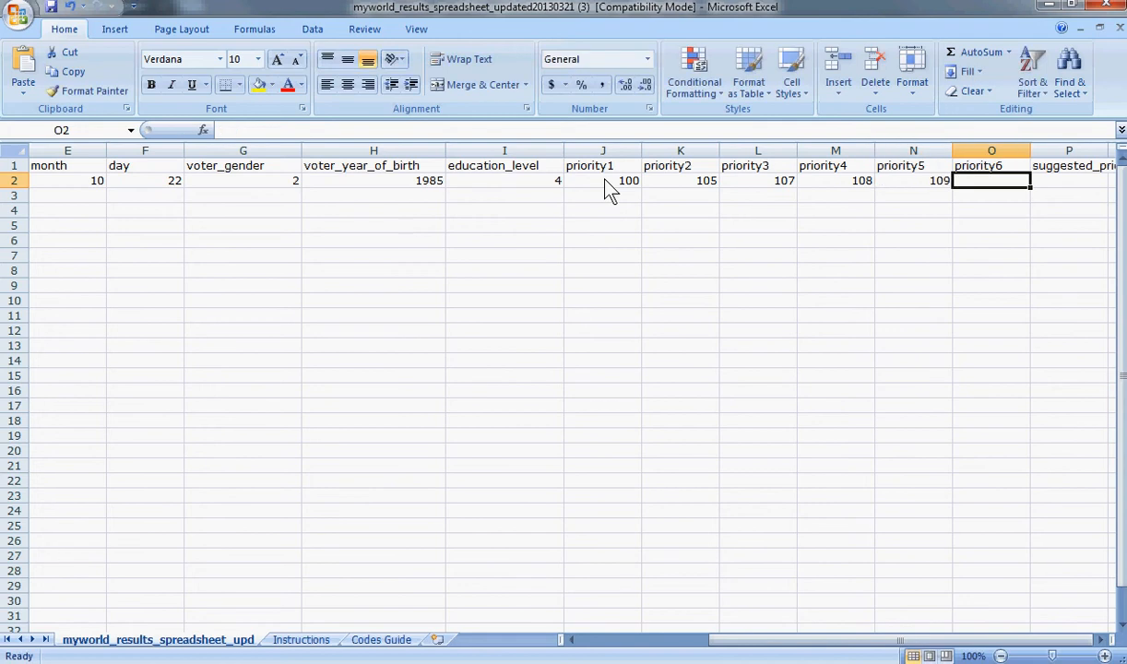
type("11")
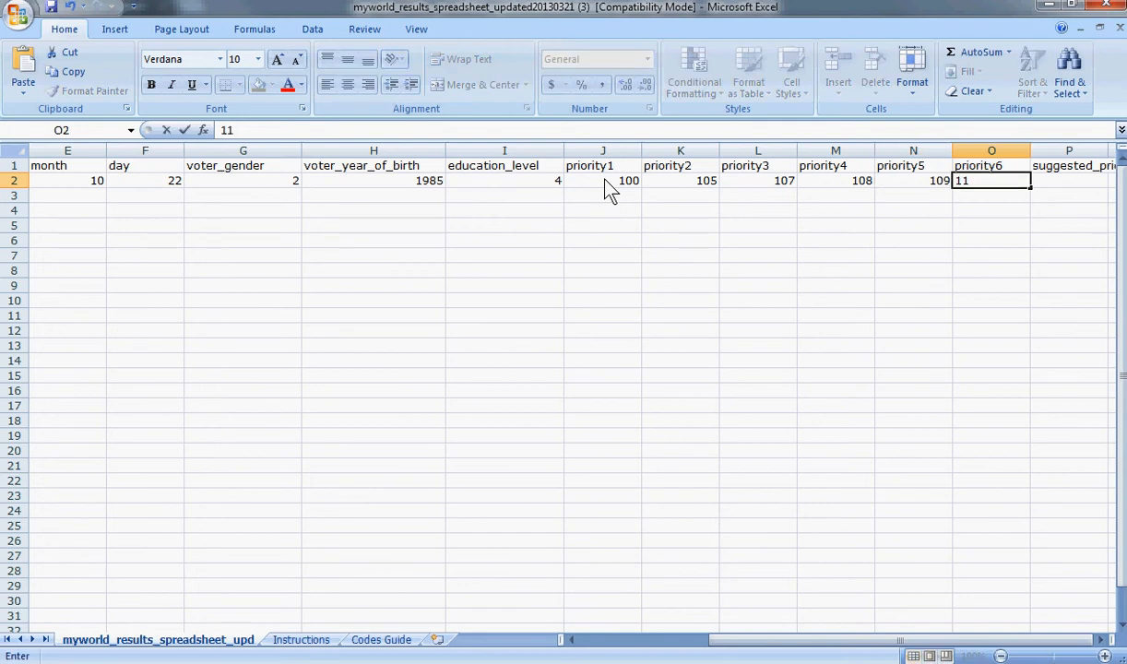
type("2")
left_click_drag(800, 640, 802, 650)
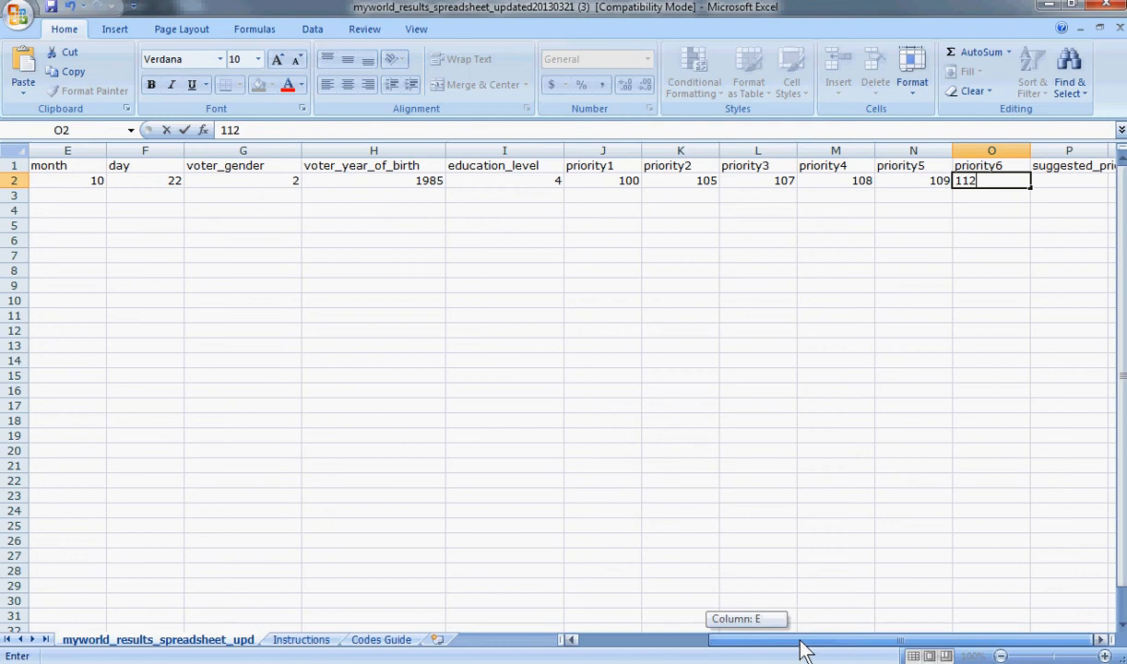
Step: Enter the suggested priority "a better world" in cell P2
left_click(1065, 184)
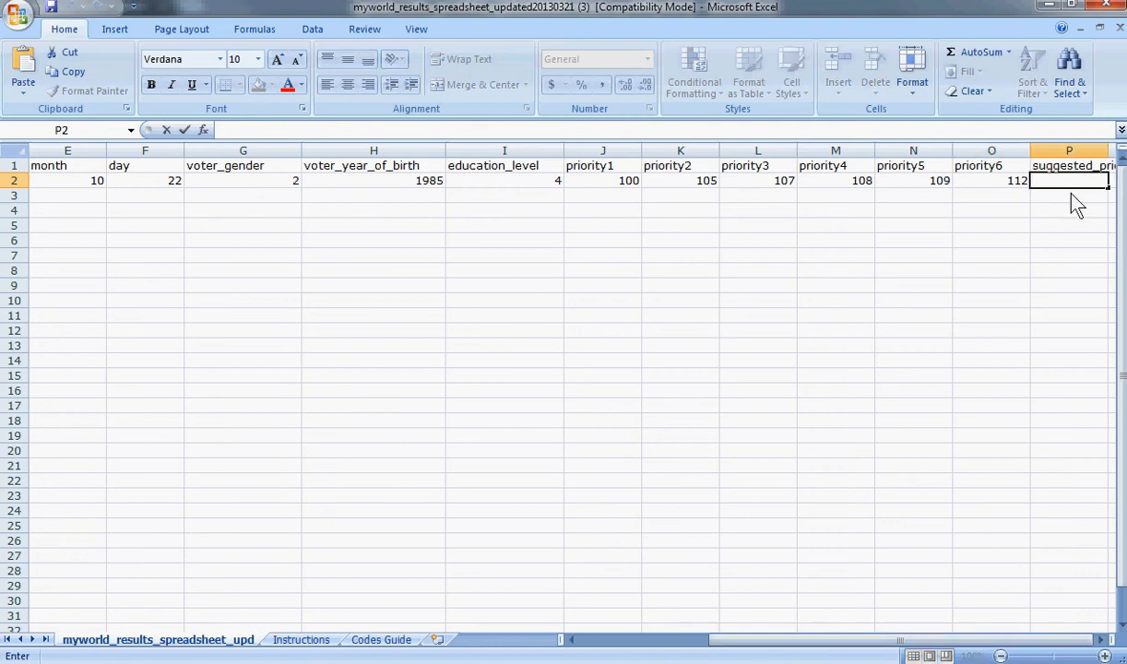
key("F2")
type("a better world")
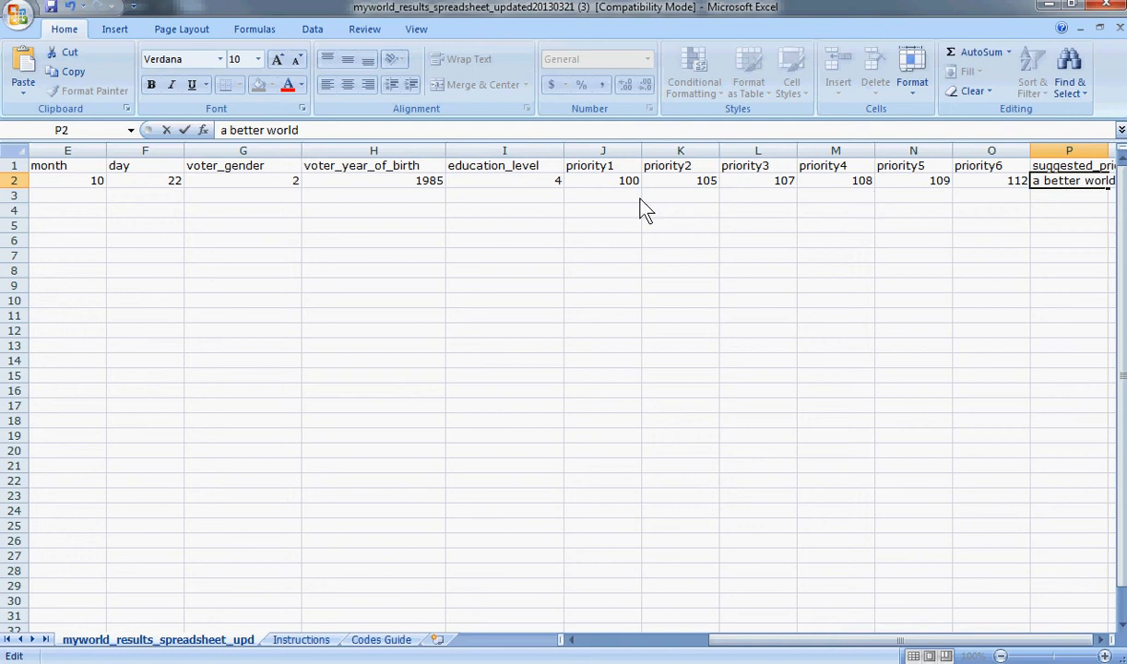
left_click(613, 195)
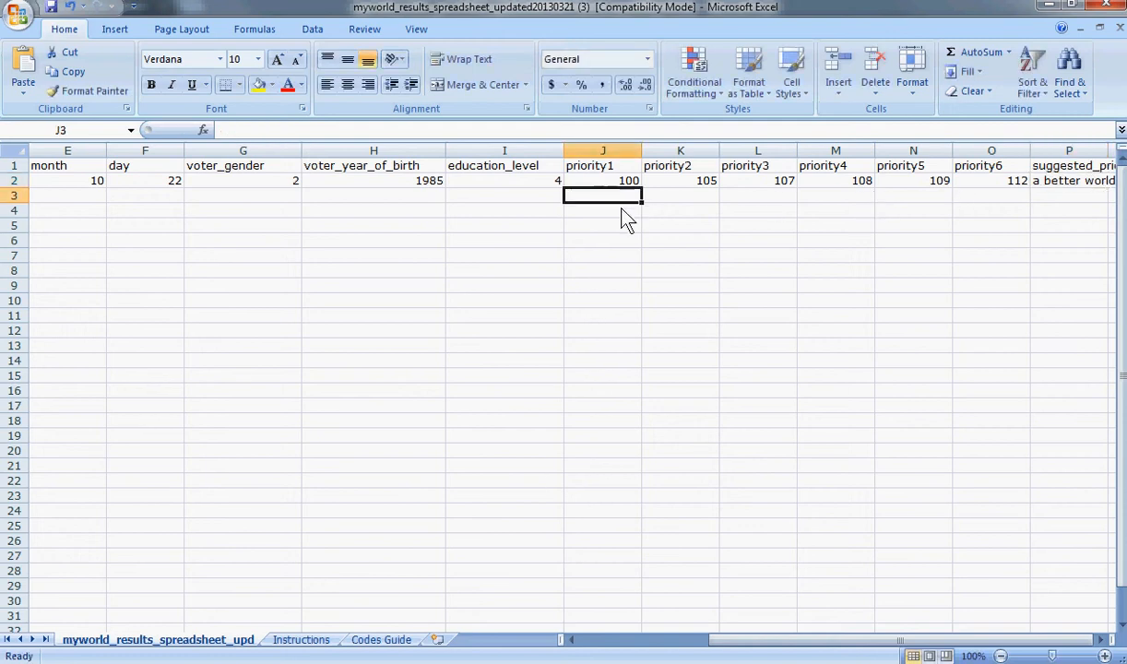
Step: Review the Instructions sheet's rules on one ballot per line and required fields against the rows of the results data sheet
left_click(312, 646)
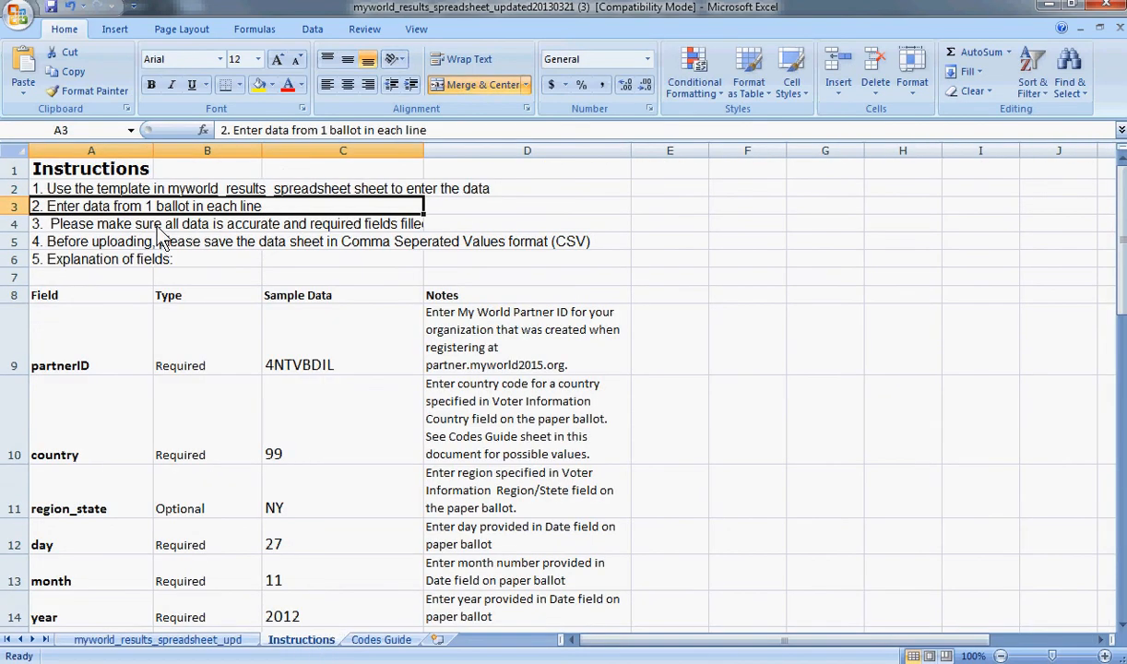
left_click(126, 231)
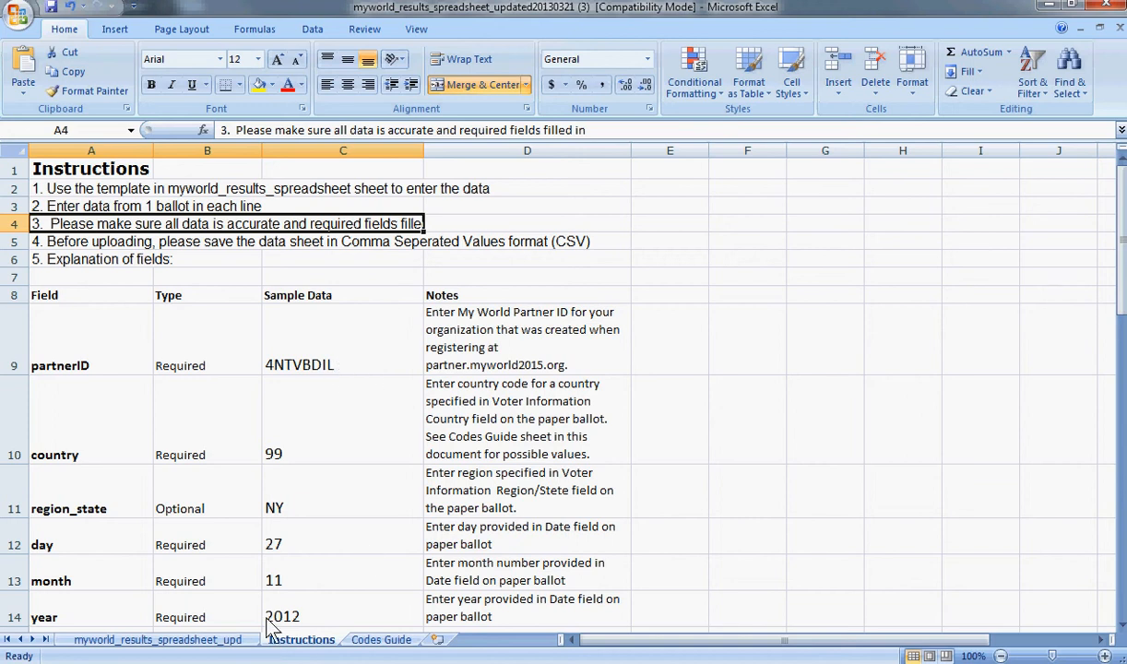
left_click(213, 640)
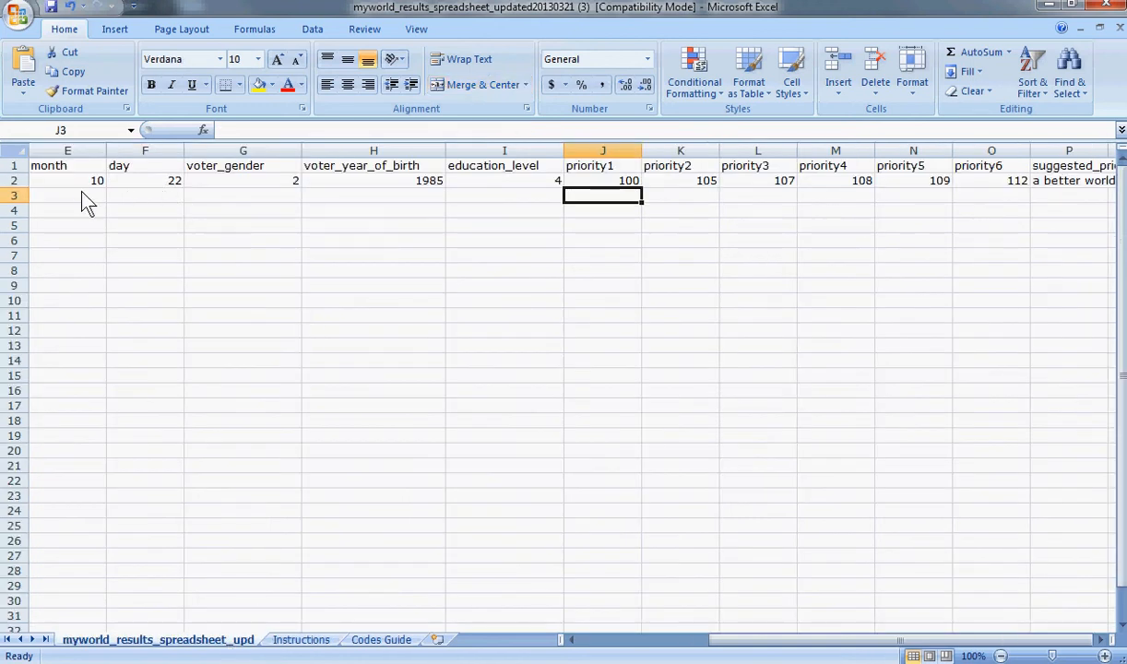
left_click_drag(61, 198, 873, 324)
left_click(310, 641)
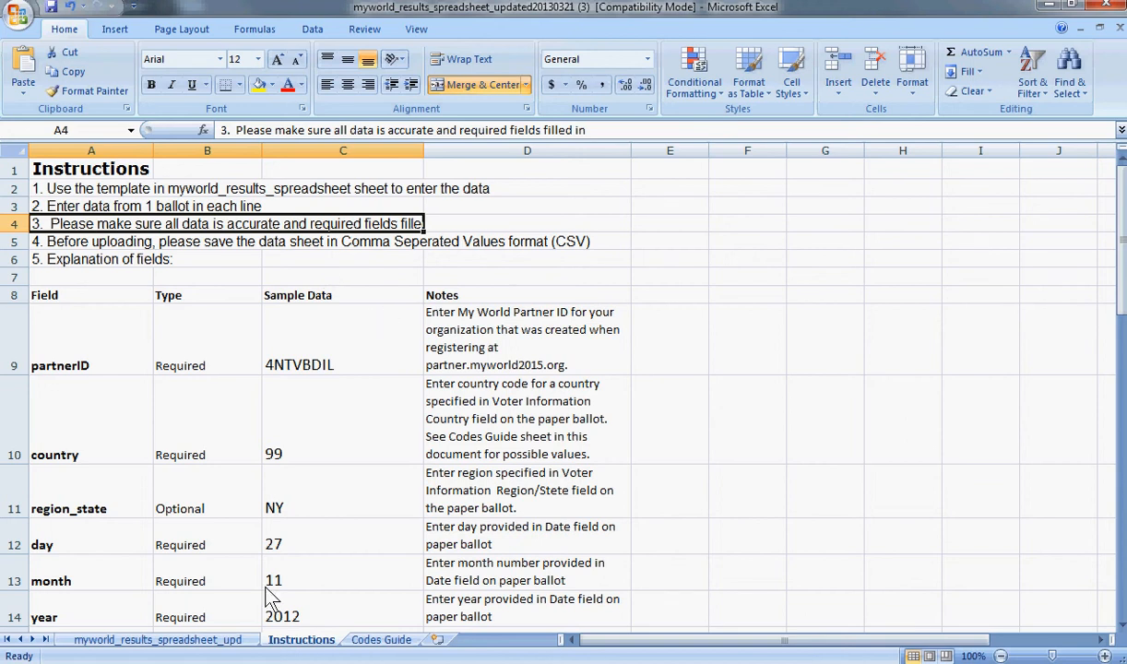
left_click(218, 640)
left_click(120, 181)
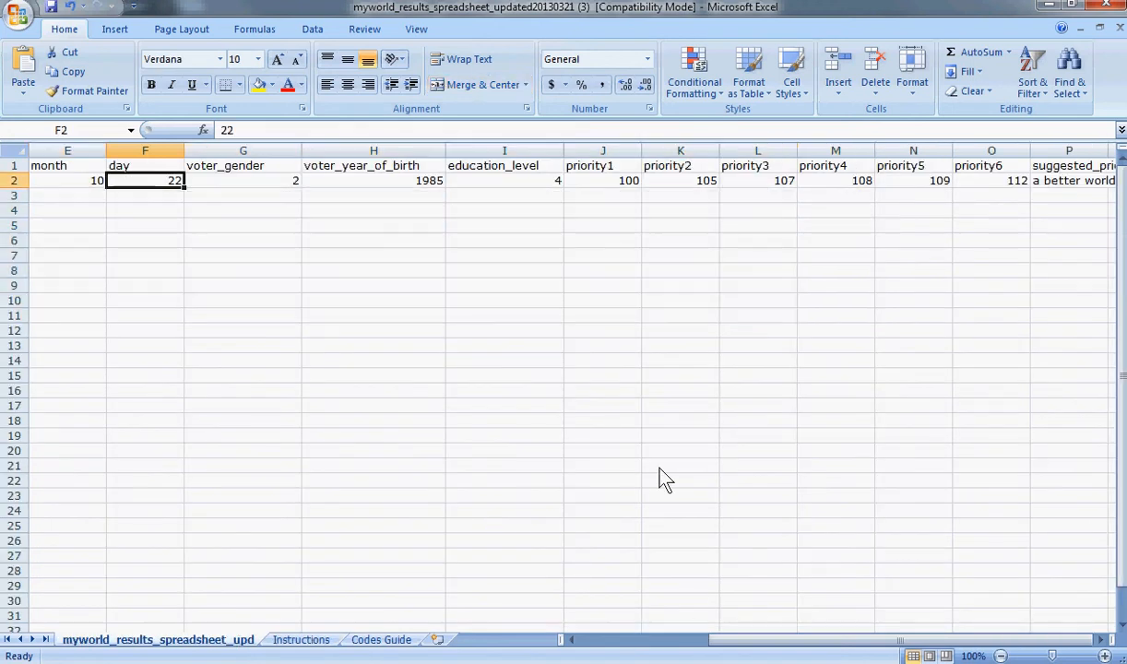
left_click_drag(738, 649, 619, 649)
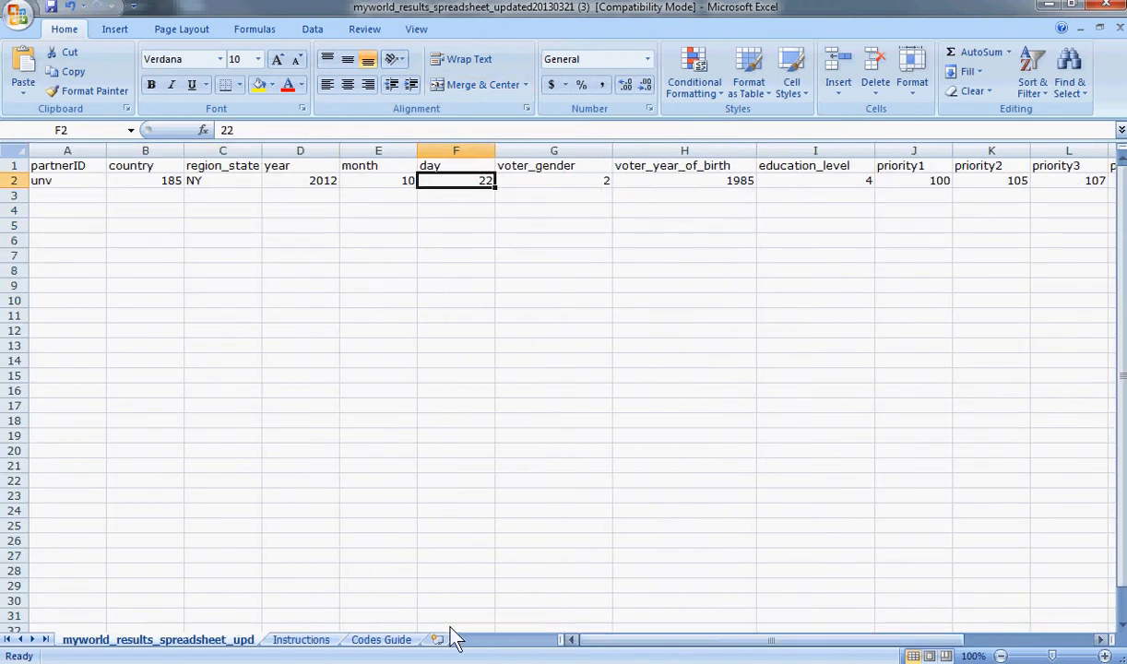
left_click(320, 639)
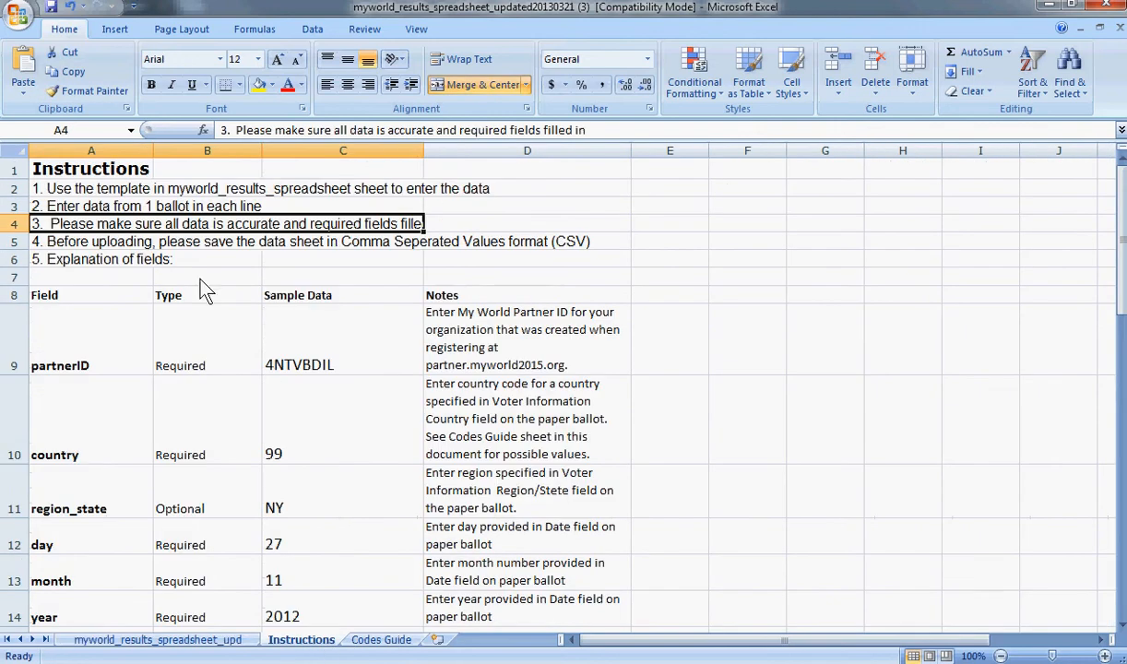
Step: Save only the results data sheet in CSV (Comma delimited) format in the Downloads folder, keeping the current file name
left_click(164, 242)
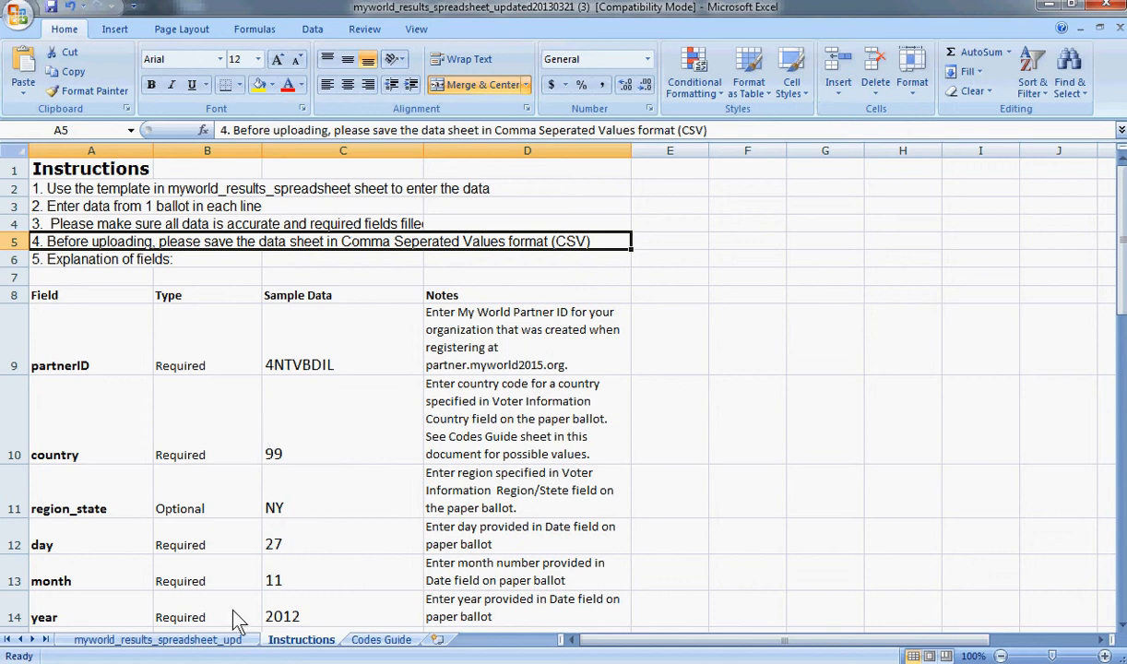
left_click(175, 639)
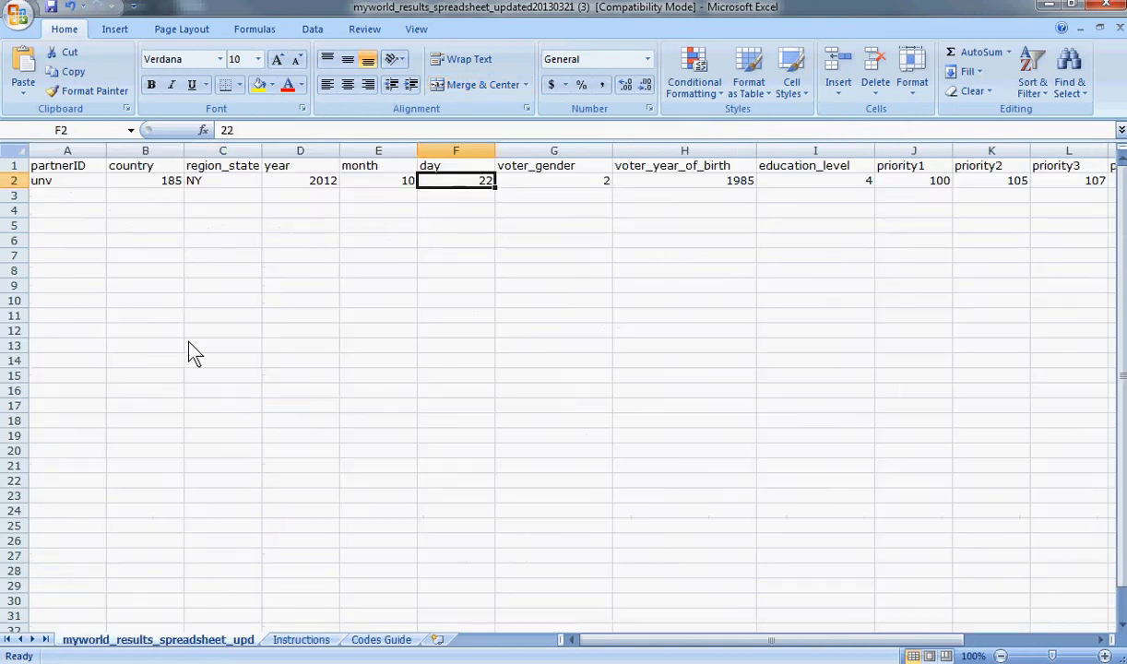
left_click(19, 16)
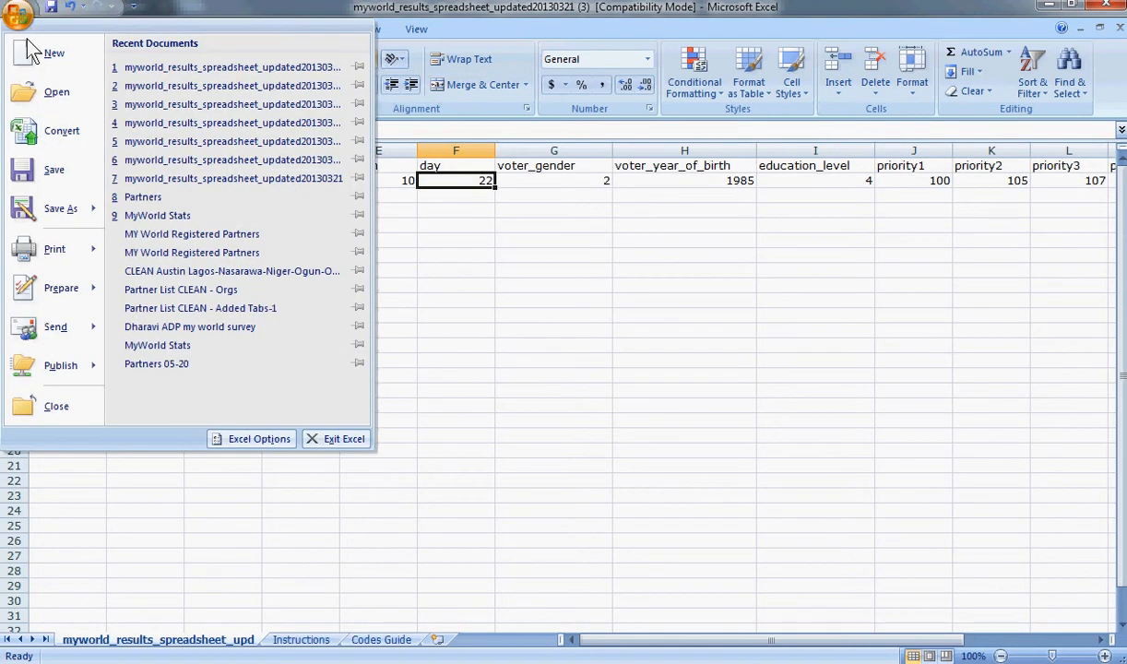
left_click(50, 205)
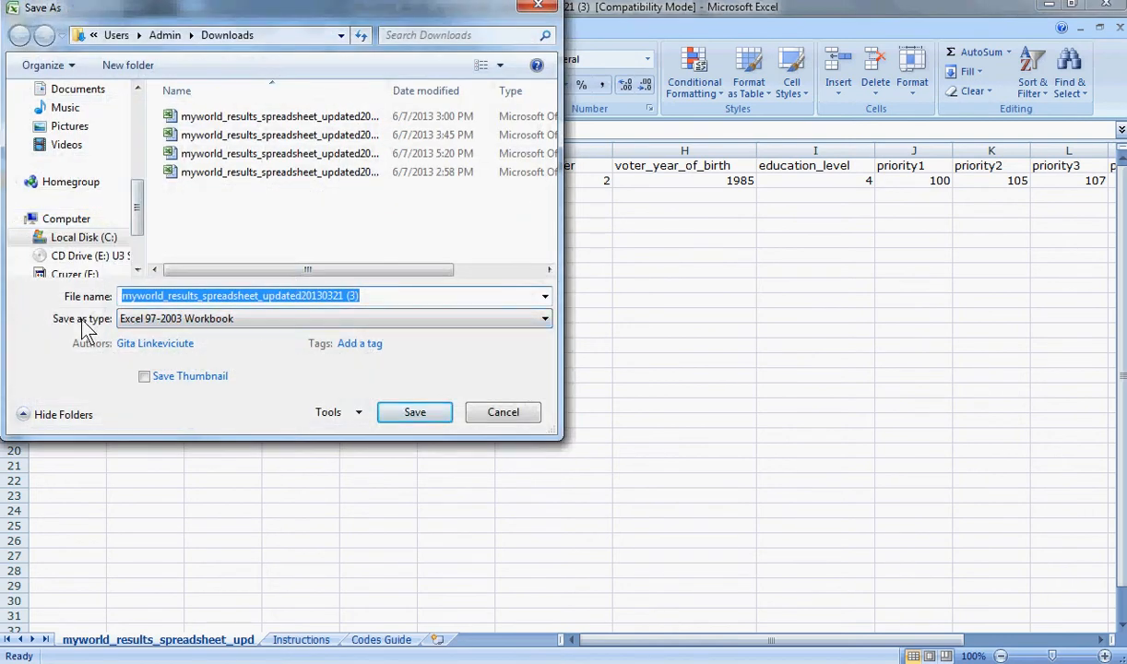
left_click(456, 322)
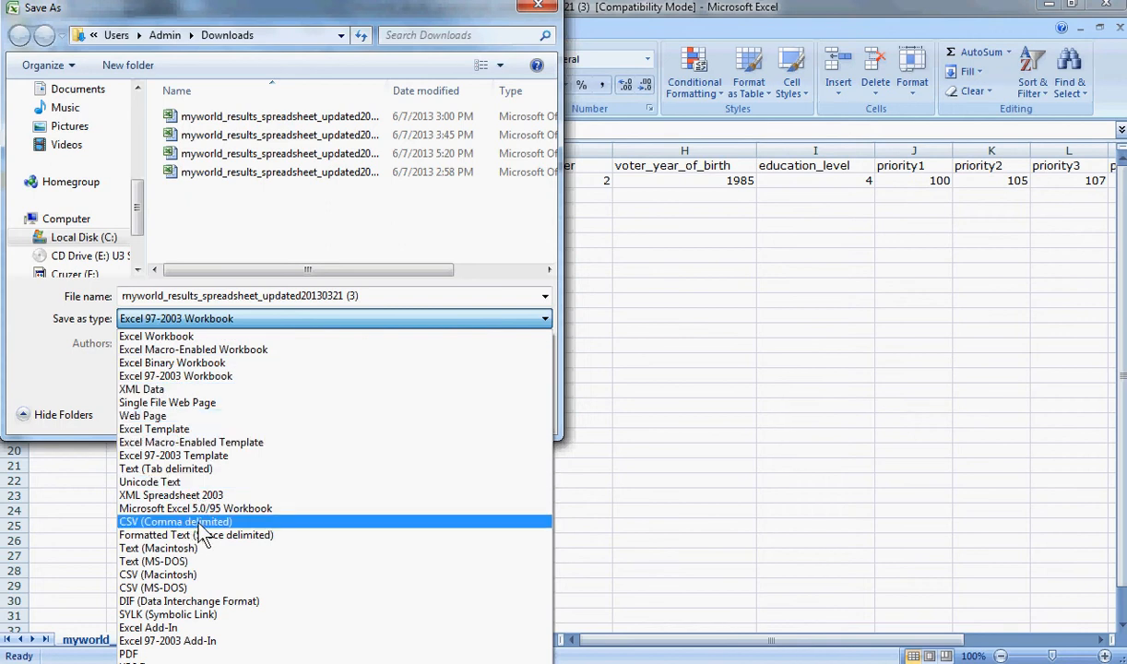
left_click(199, 524)
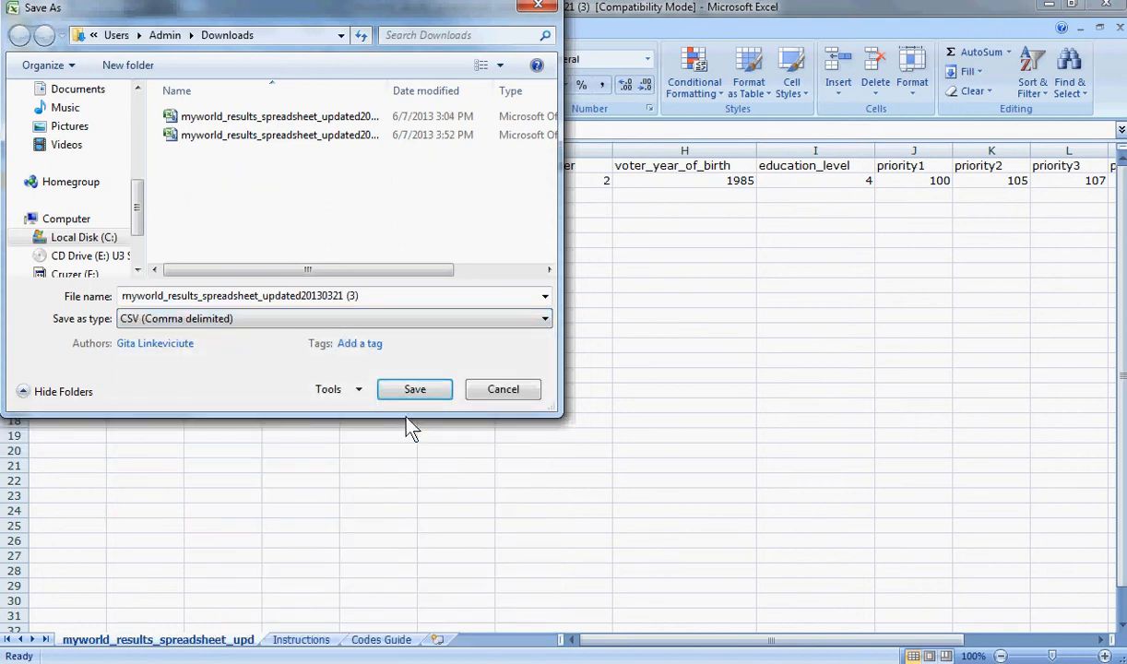
left_click(424, 392)
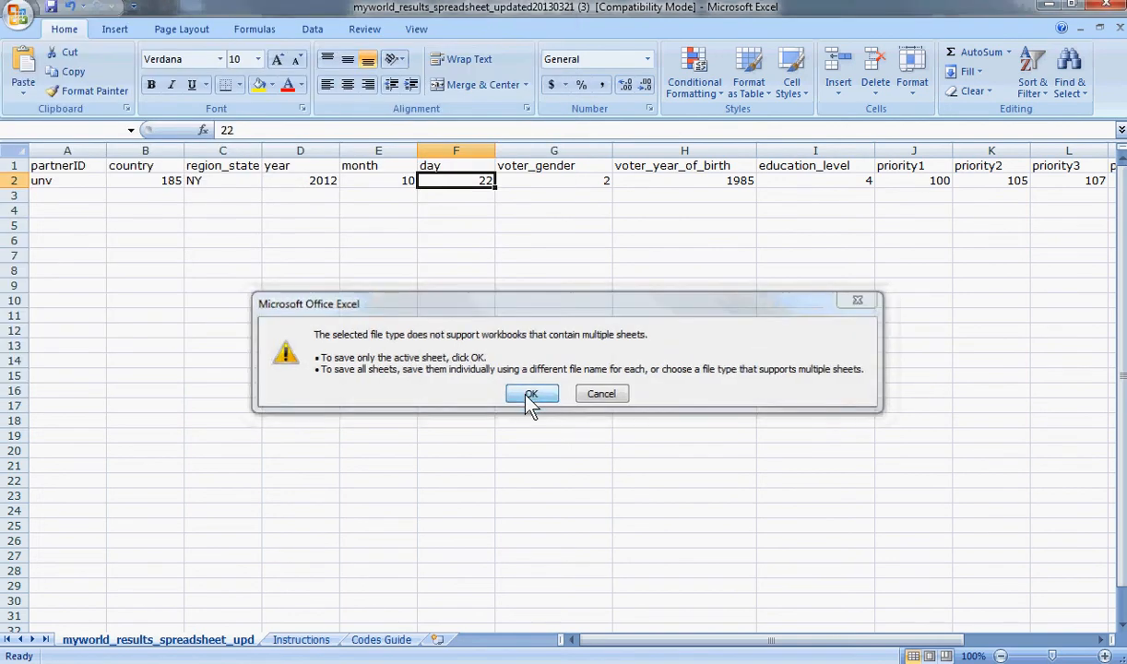
left_click(527, 395)
left_click(495, 407)
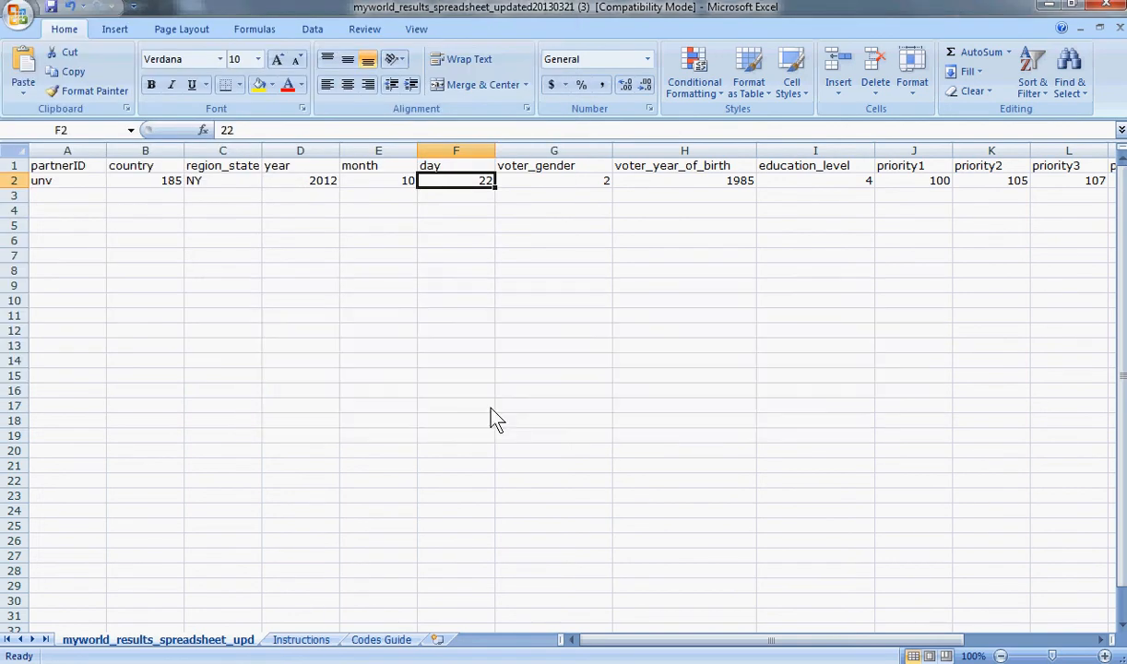
Step: Switch to the MyWorld Partner System in the browser and start an email to the support address given for spreadsheet uploads
left_click(1051, 6)
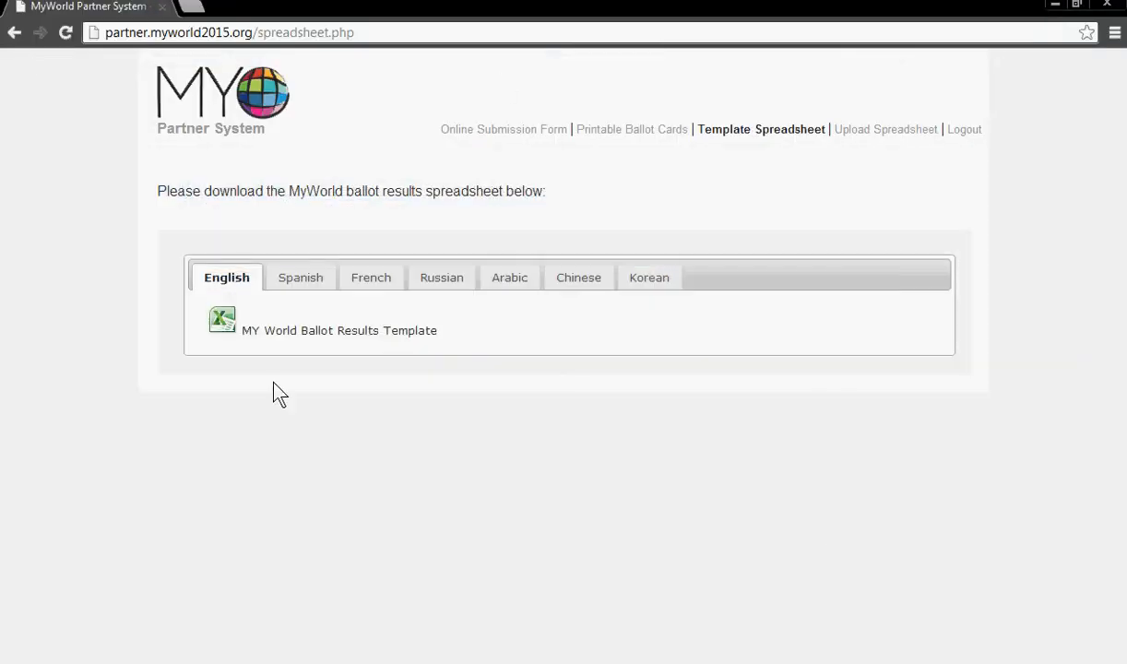
left_click(881, 138)
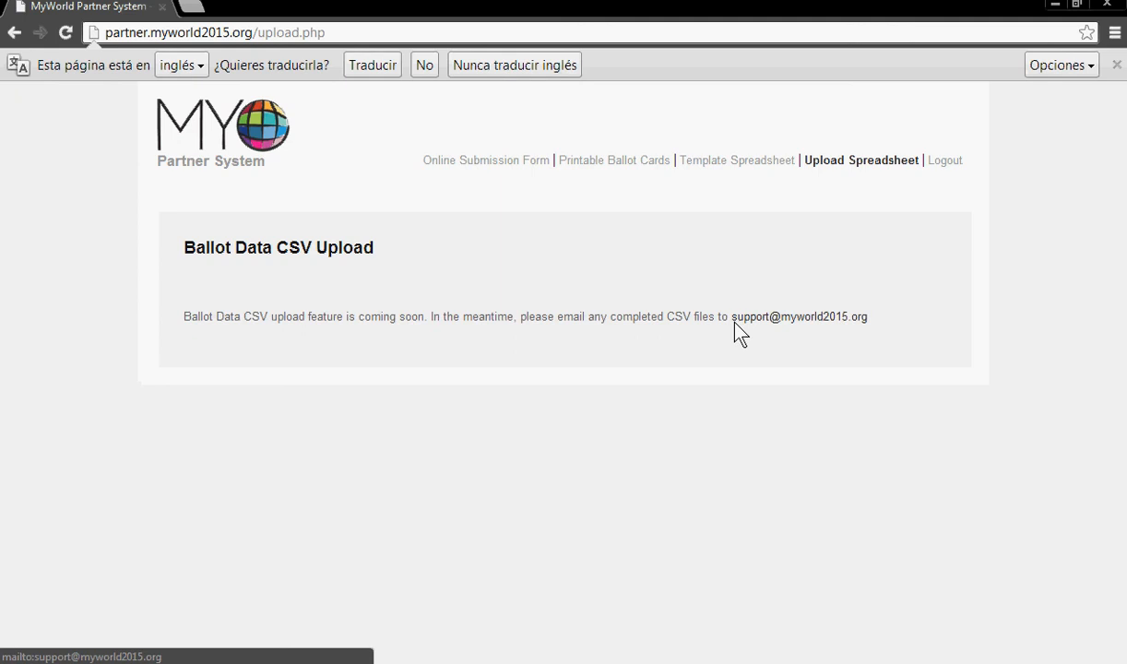
left_click(803, 317)
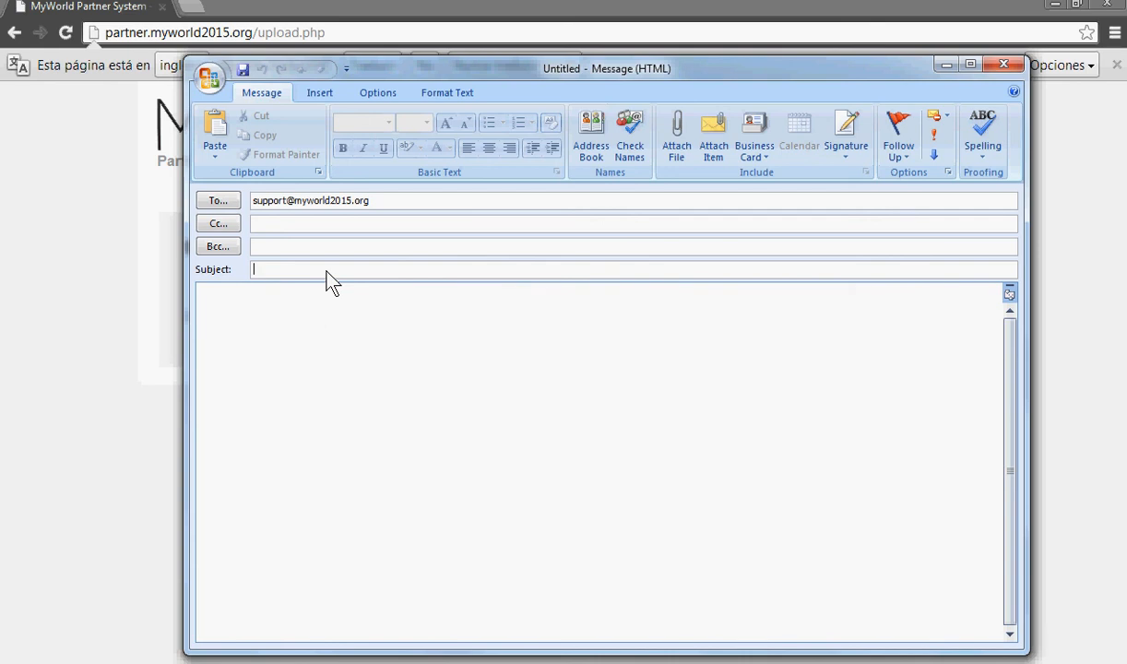
Step: Enter the email subject "offline data upload USA, 10/22/2013, unv" and the message text "THANK YOU VERY MUCH!"
type("offline data upload USA, 10/22/2013")
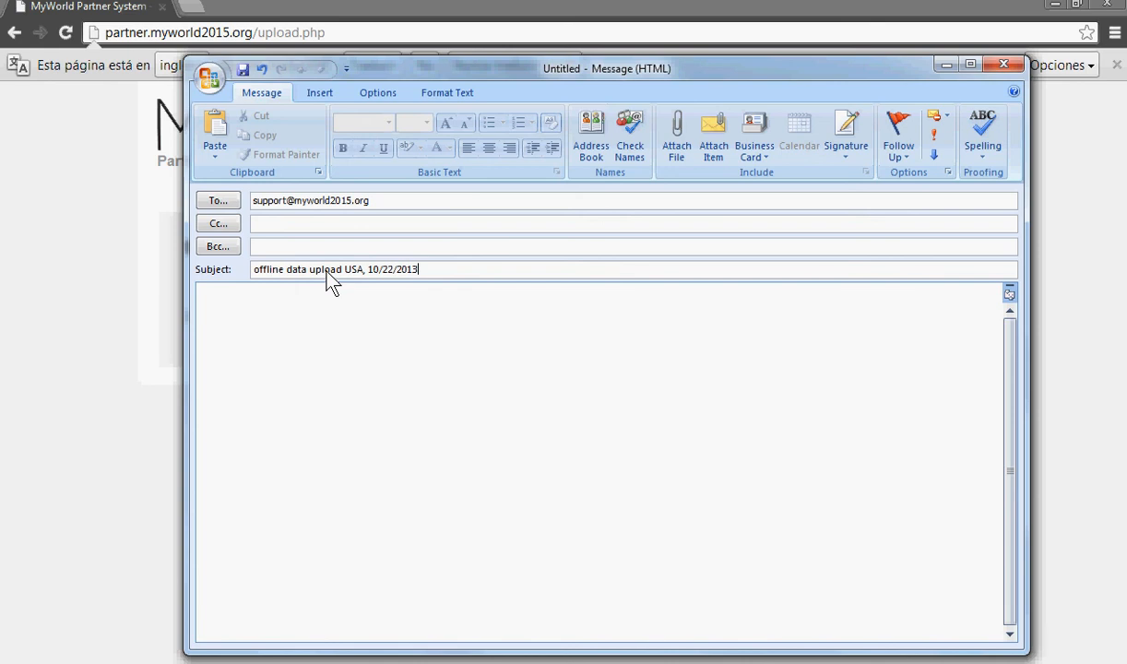
type(", unv")
left_click(249, 302)
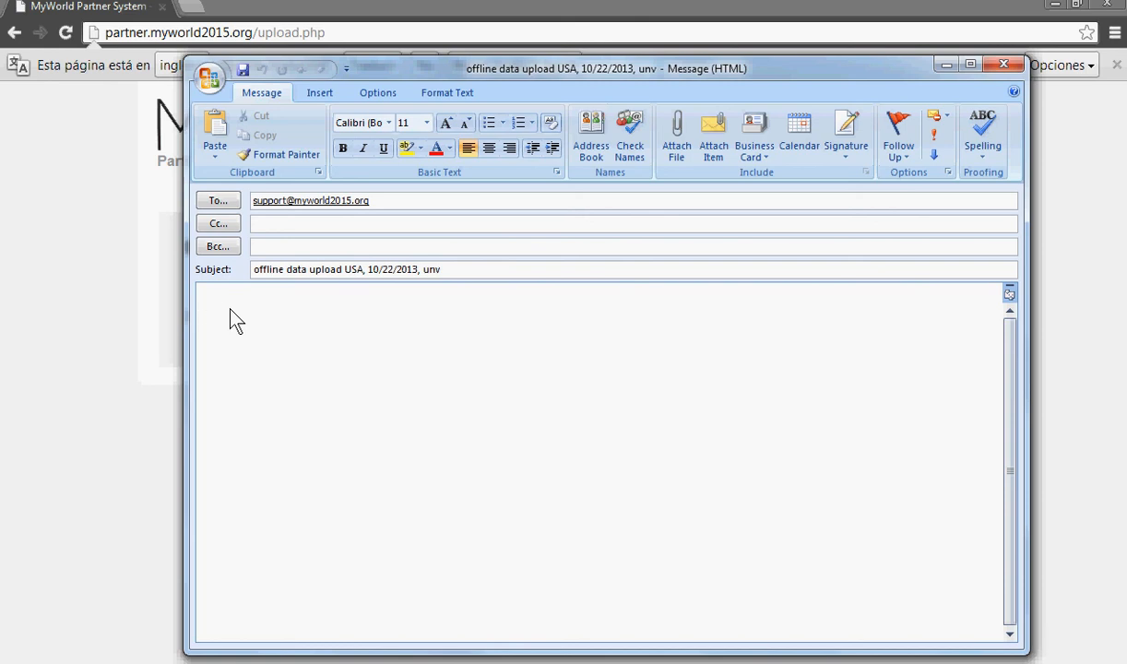
type("THANK YOU VERY MUCH!")
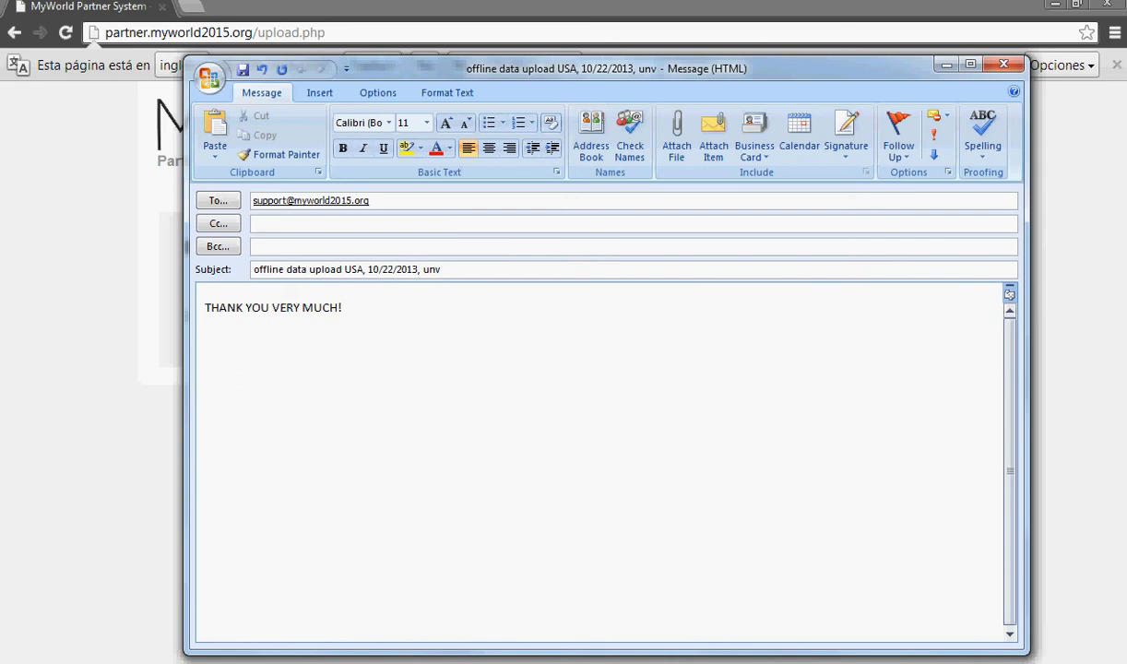